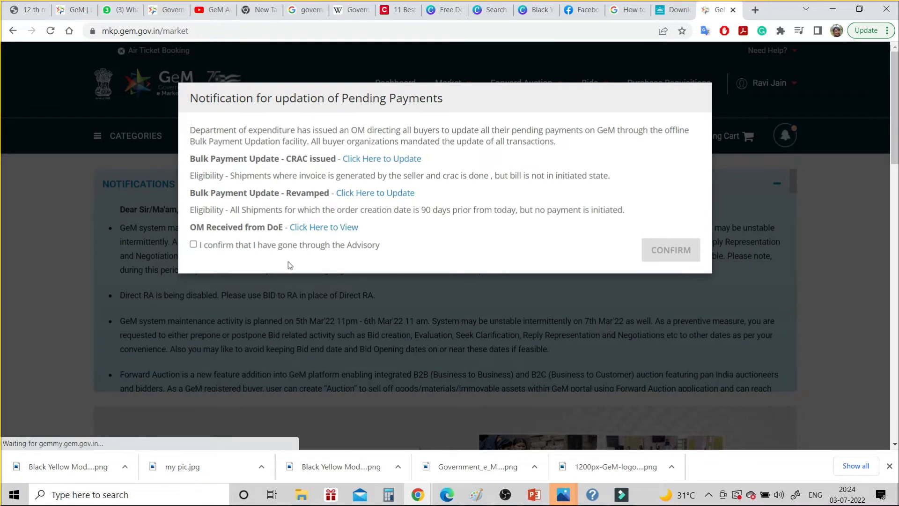
Acknowledge the payments advisory, then open Dashboard's GEM AVAILABILITY REPORT tab and scroll to the saved reports
{"action": "left_click", "coordinate": [193, 244]}
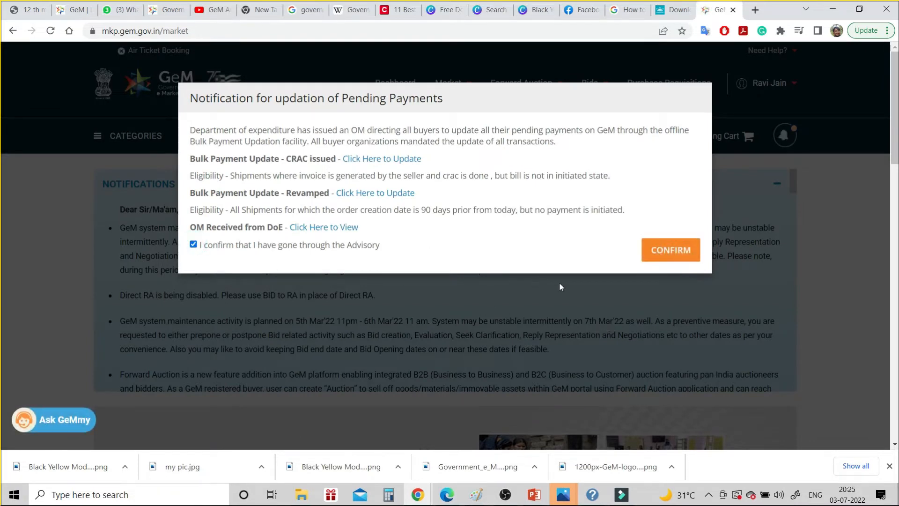
{"action": "left_click", "coordinate": [666, 253]}
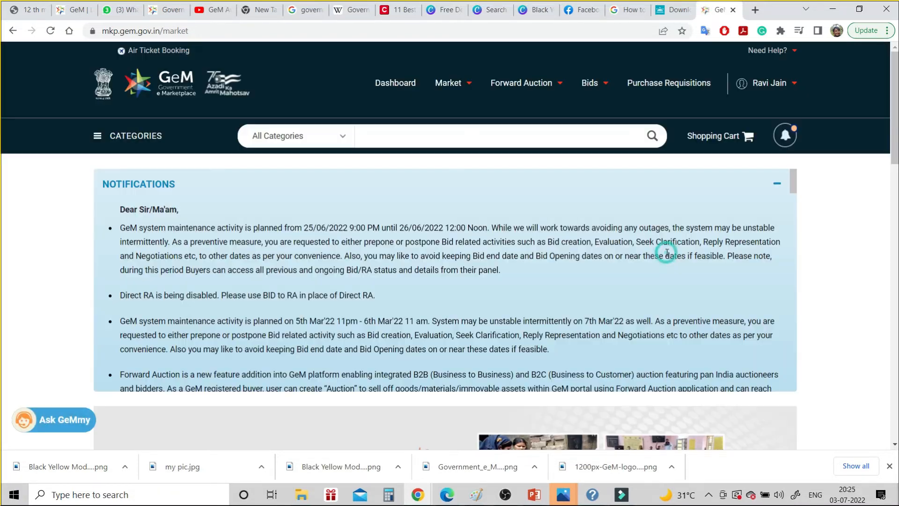
{"action": "left_click", "coordinate": [395, 85]}
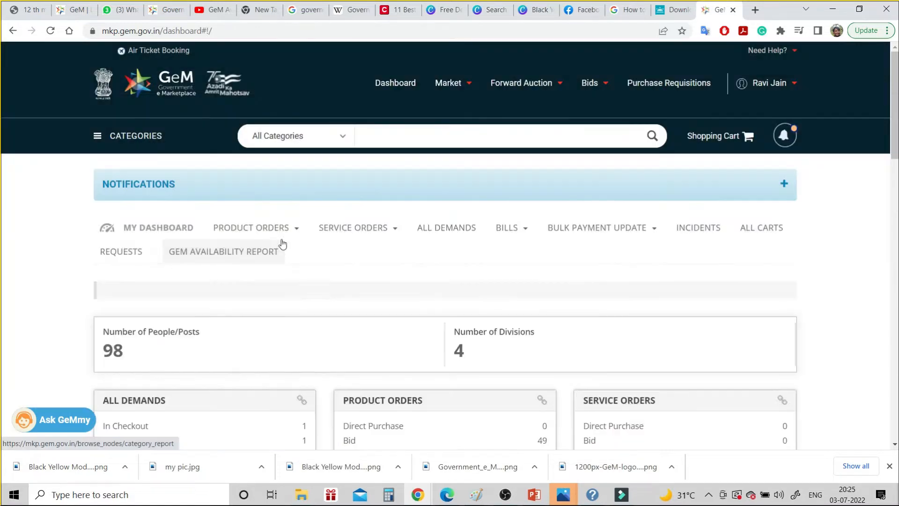
{"action": "left_click", "coordinate": [265, 251]}
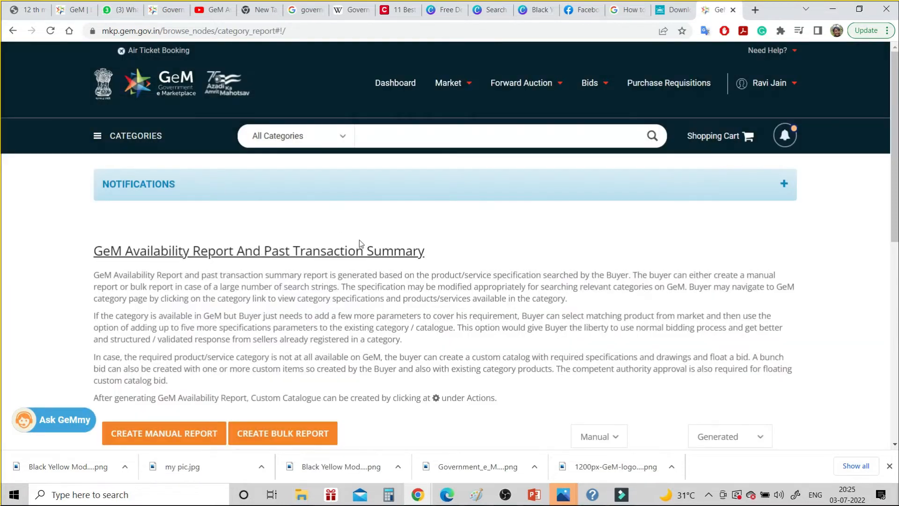
{"action": "scroll", "coordinate": [358, 240], "scroll_direction": "down", "scroll_amount": 2}
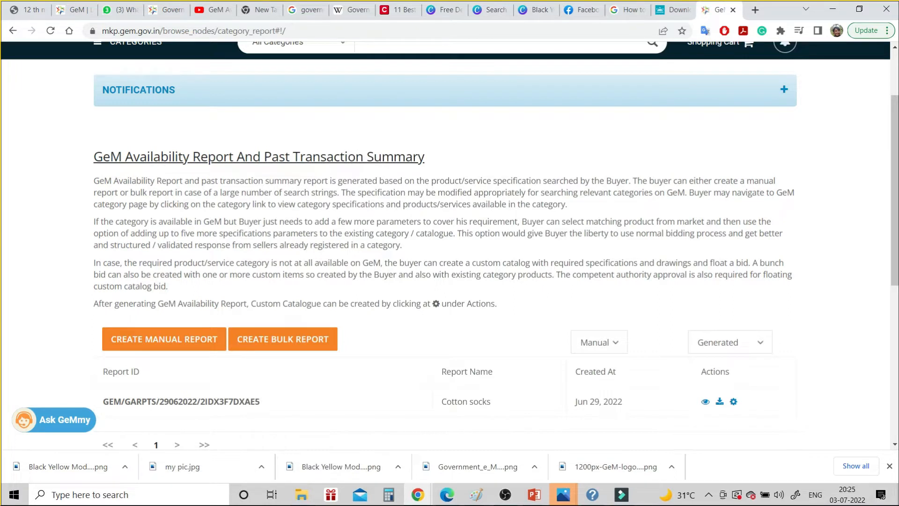
{"action": "scroll", "coordinate": [363, 149], "scroll_direction": "down", "scroll_amount": 1}
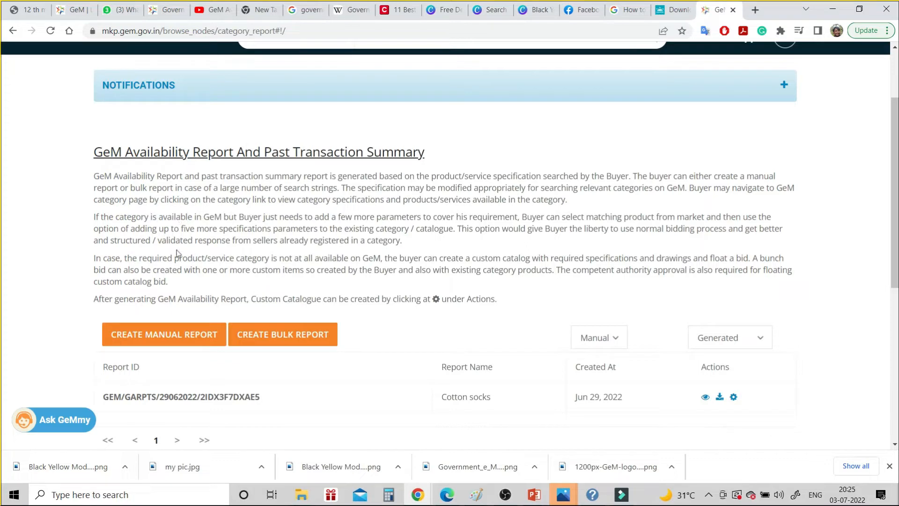
Create a manual report and name it 'GEM Availability Report', correcting the misspelling
{"action": "left_click", "coordinate": [156, 333]}
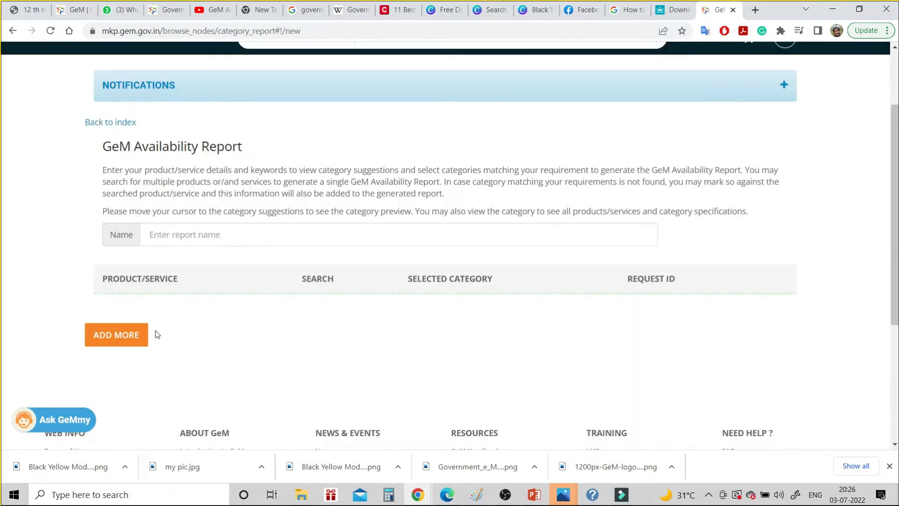
{"action": "left_click", "coordinate": [192, 234]}
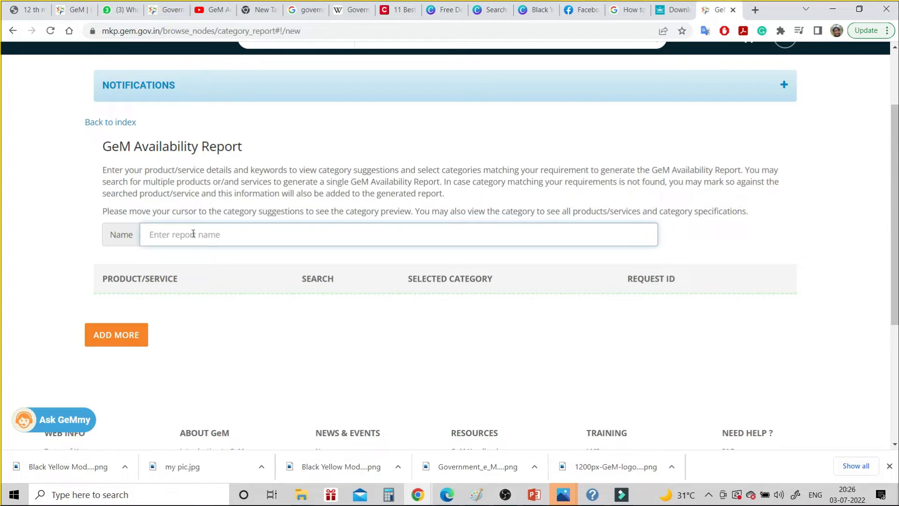
{"action": "type", "text": "GE"}
{"action": "key", "text": "BackSpace"}
{"action": "type", "text": "EM Availabilty "}
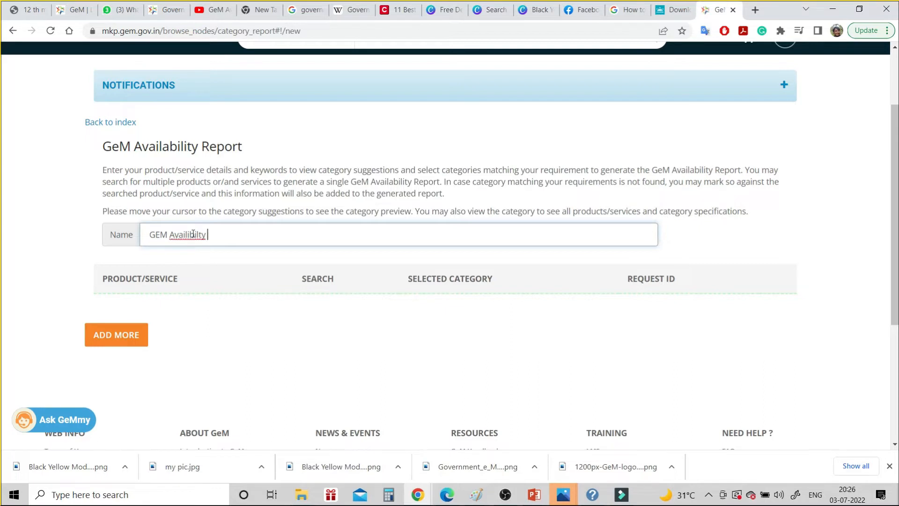
{"action": "type", "text": "Report"}
{"action": "right_click", "coordinate": [198, 237]}
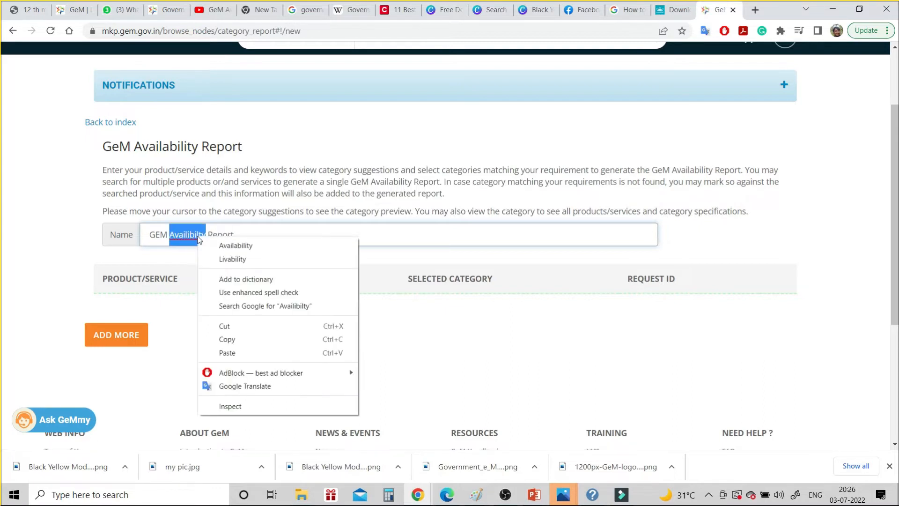
{"action": "left_click", "coordinate": [218, 245]}
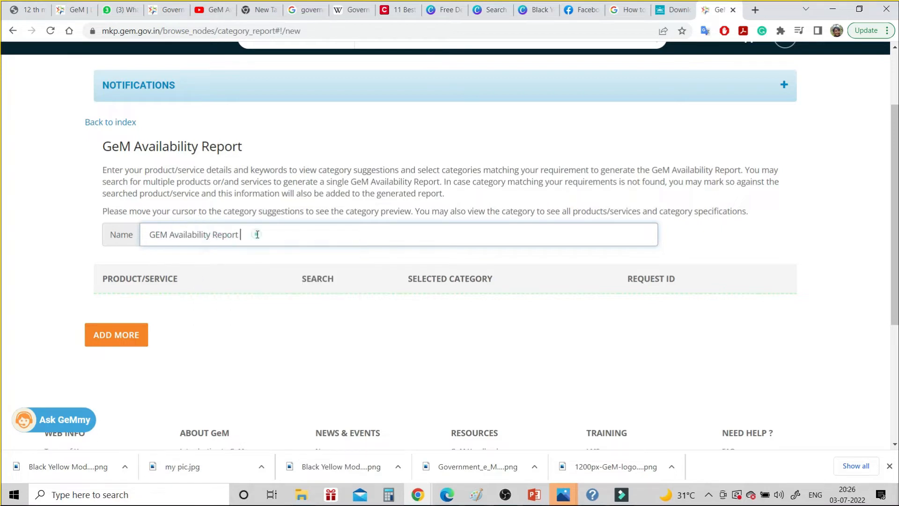
Extend the name with 'for Cationic poly Electrolyte', fixing misspelled words via spellcheck suggestions
{"action": "type", "text": "for"}
{"action": "type", "text": "M"}
{"action": "key", "text": "BackSpace"}
{"action": "type", "text": "Cationic Polyelectrl"}
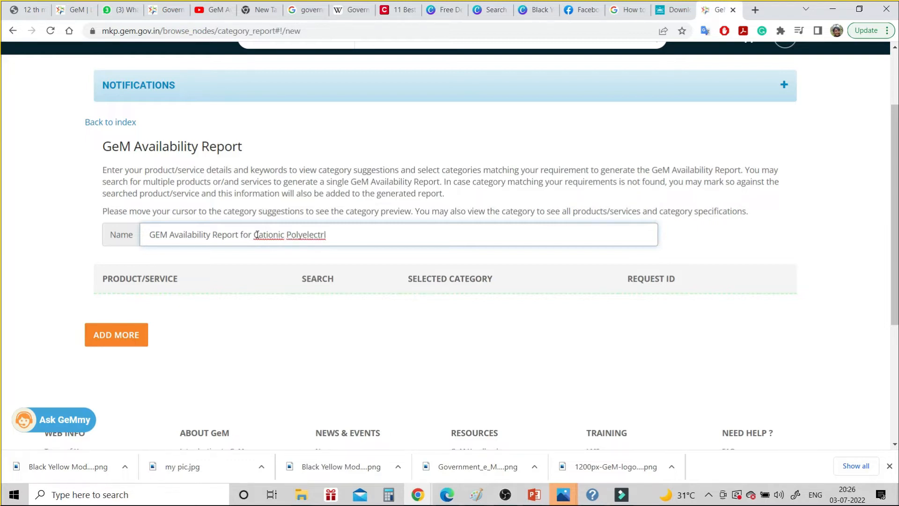
{"action": "type", "text": "te"}
{"action": "right_click", "coordinate": [313, 237]}
{"action": "left_click", "coordinate": [349, 246]}
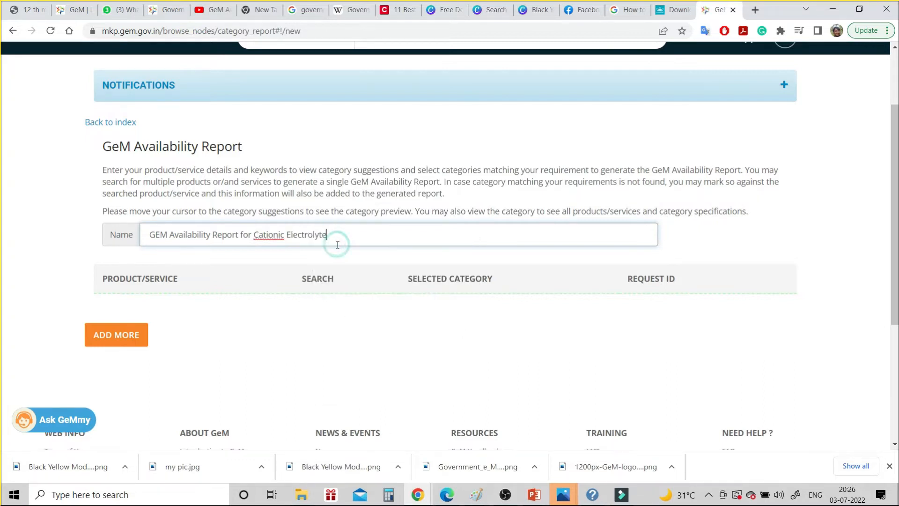
{"action": "left_click", "coordinate": [288, 234]}
{"action": "type", "text": "poly"}
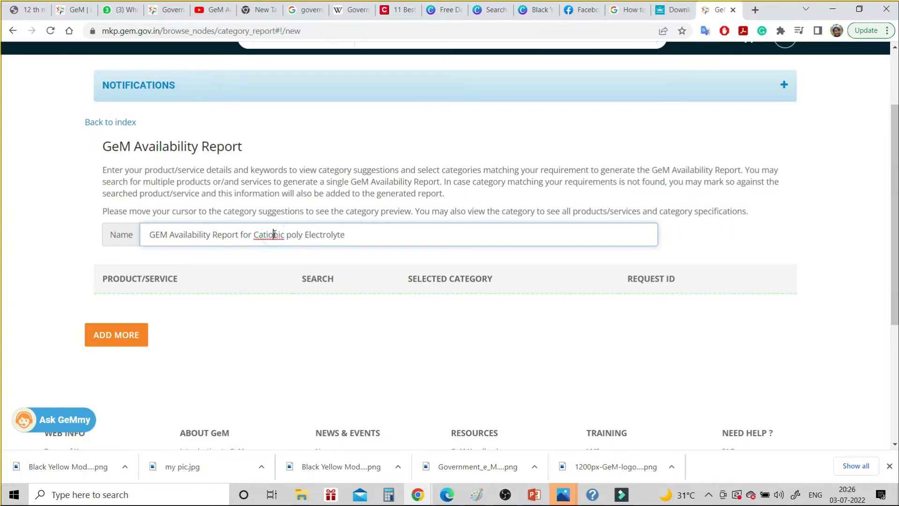
{"action": "right_click", "coordinate": [275, 234]}
{"action": "left_click", "coordinate": [290, 243]}
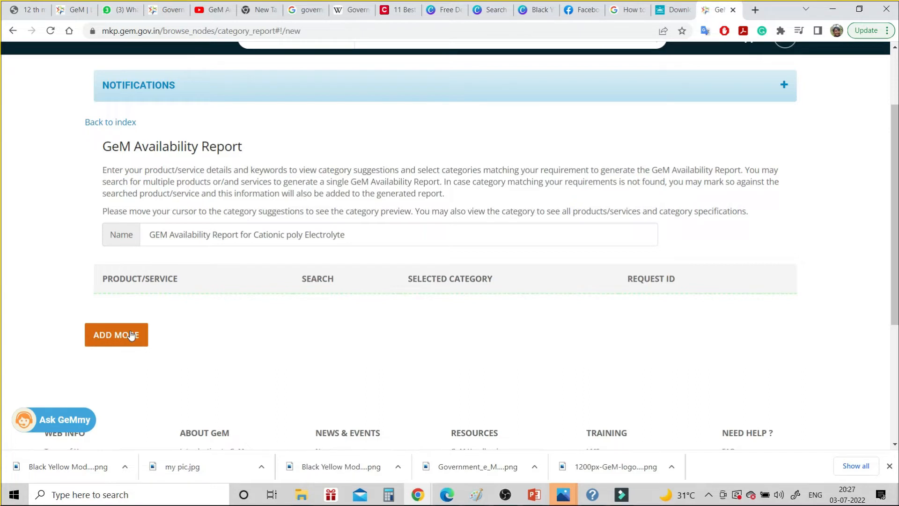
Add a product row to the report with item type Product
{"action": "scroll", "coordinate": [220, 295], "scroll_direction": "down", "scroll_amount": 1}
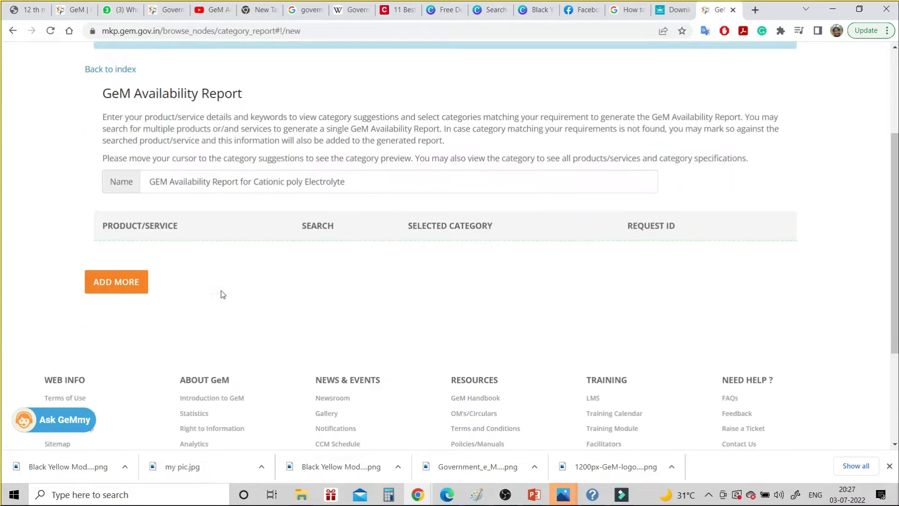
{"action": "left_click", "coordinate": [124, 263]}
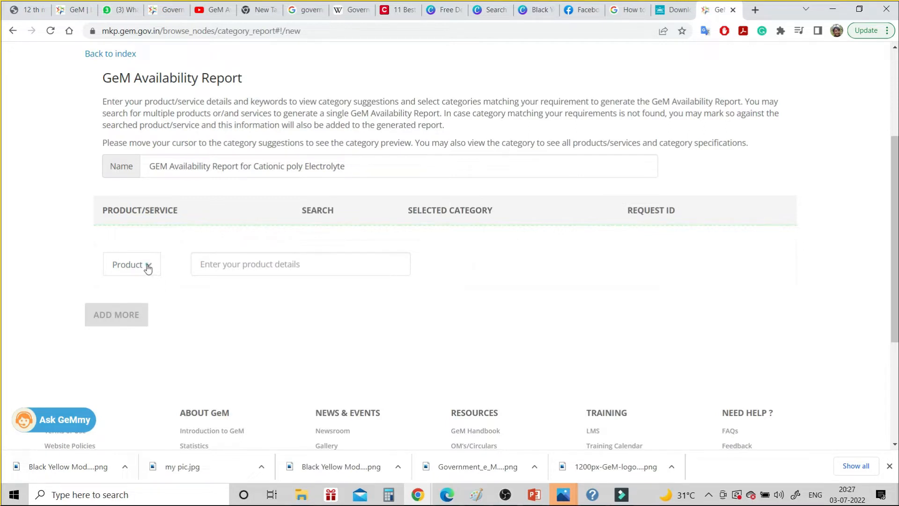
{"action": "left_click", "coordinate": [148, 268]}
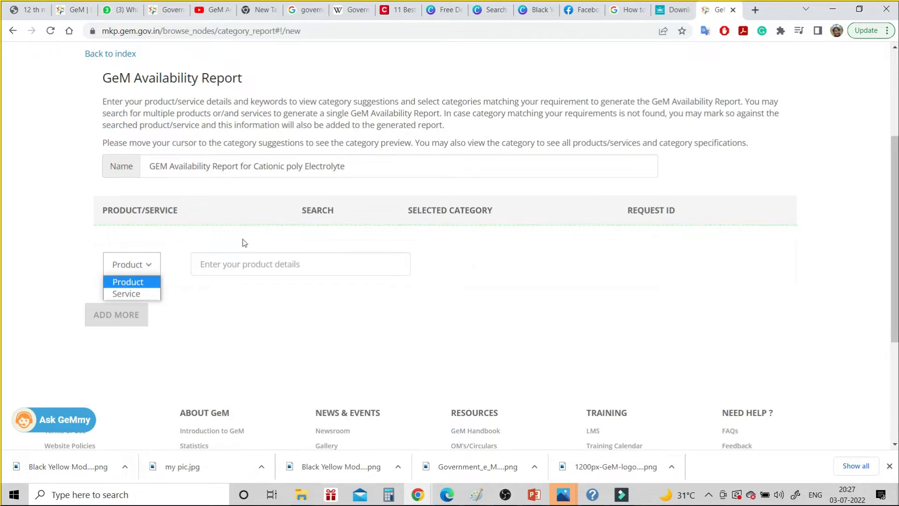
{"action": "left_click", "coordinate": [229, 260]}
Search product details for 'poly electrolyte' and scroll through suggestions such as Electrolyte Analyzers
{"action": "left_click", "coordinate": [228, 261]}
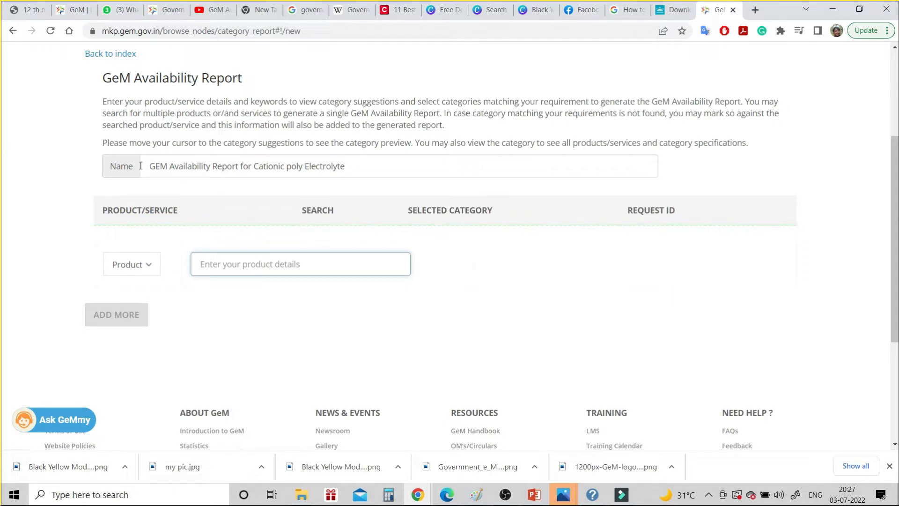
{"action": "type", "text": "poly"}
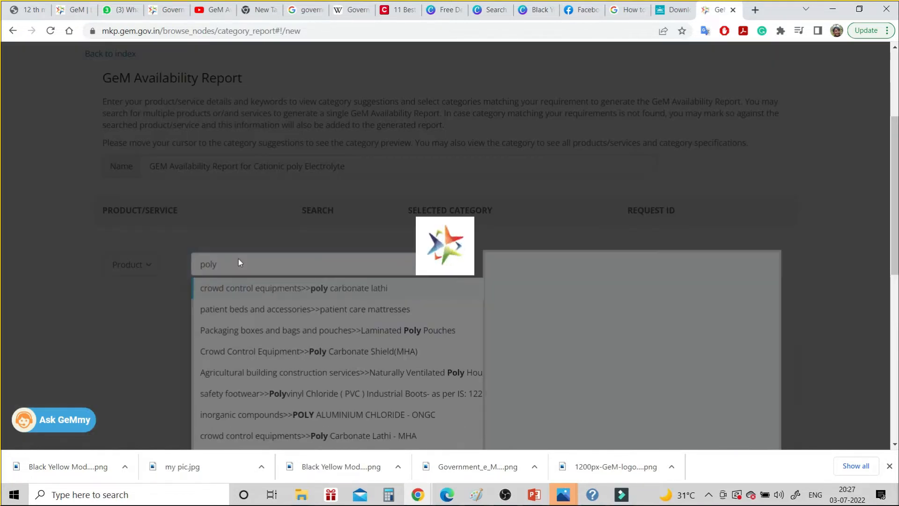
{"action": "type", "text": " e"}
{"action": "type", "text": "l"}
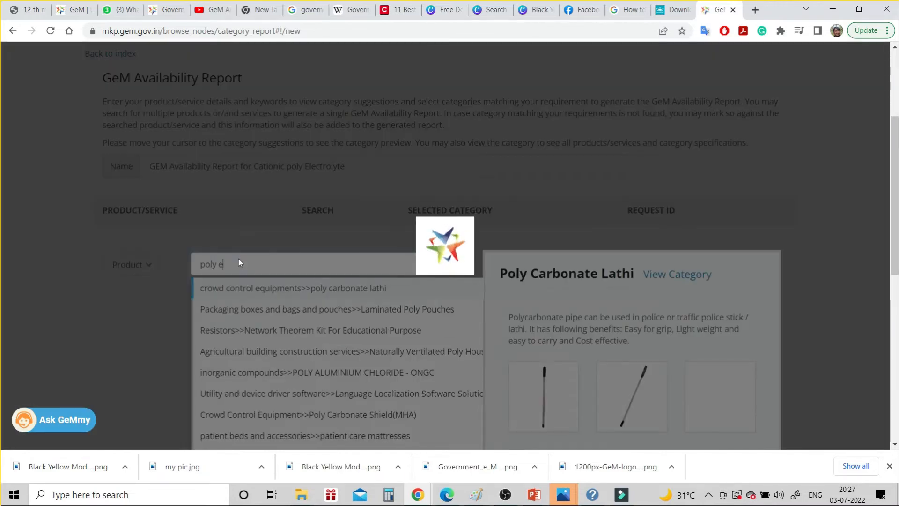
{"action": "type", "text": "ec"}
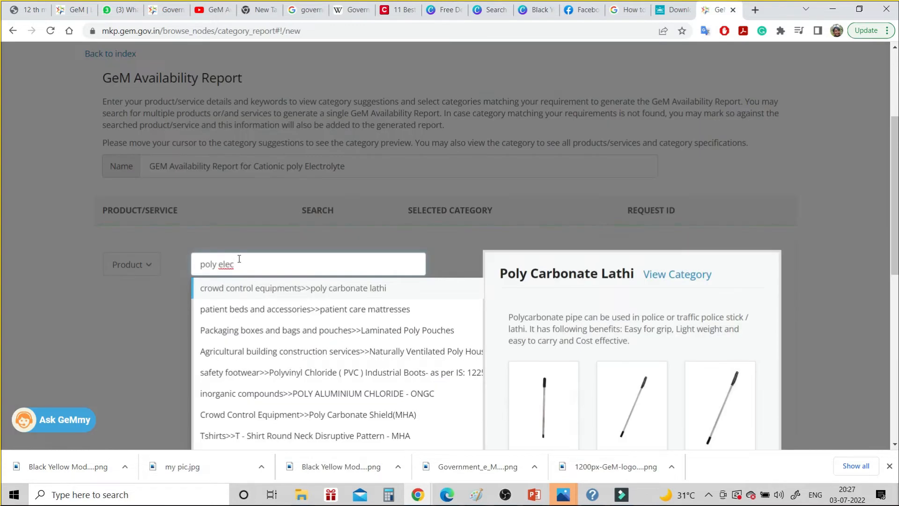
{"action": "type", "text": "trolyte"}
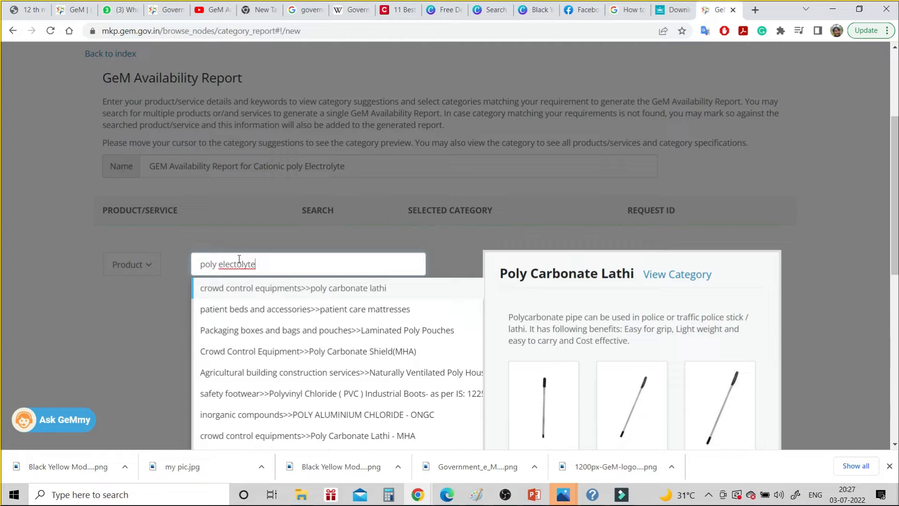
{"action": "right_click", "coordinate": [240, 265]}
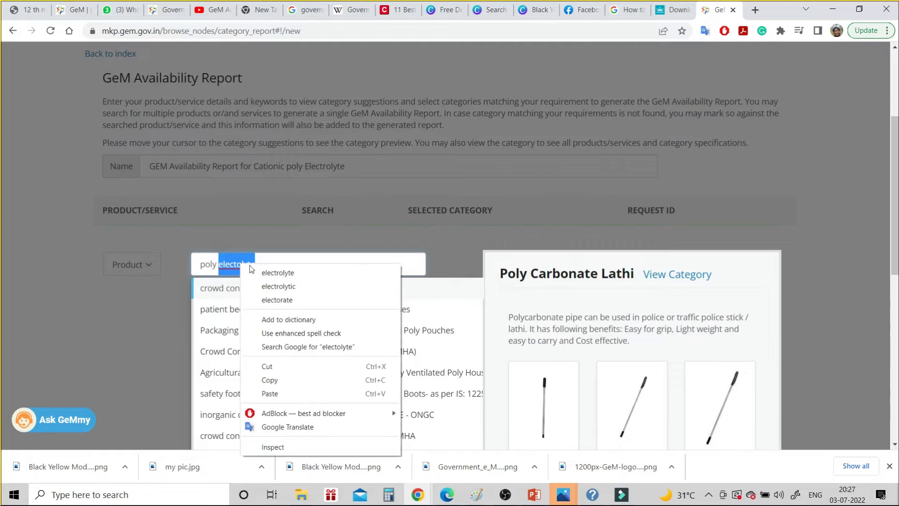
{"action": "left_click", "coordinate": [273, 271]}
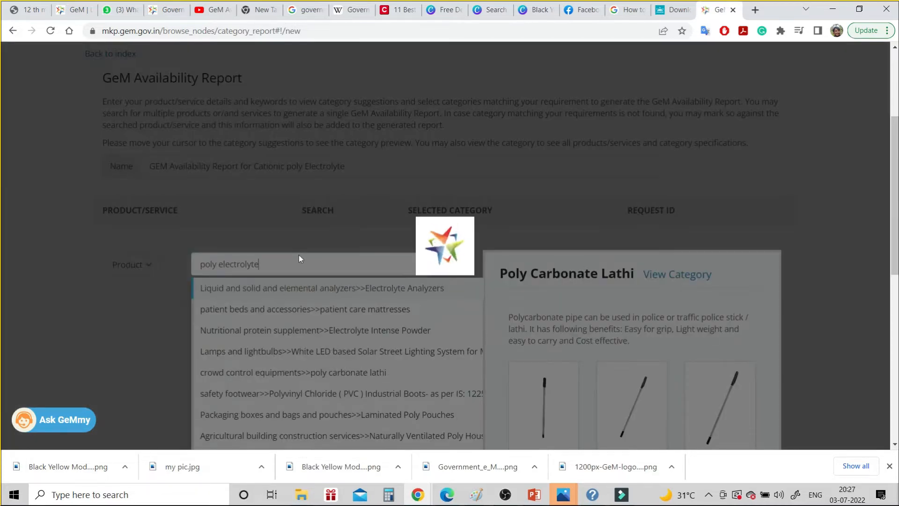
{"action": "scroll", "coordinate": [299, 254], "scroll_direction": "down", "scroll_amount": 1}
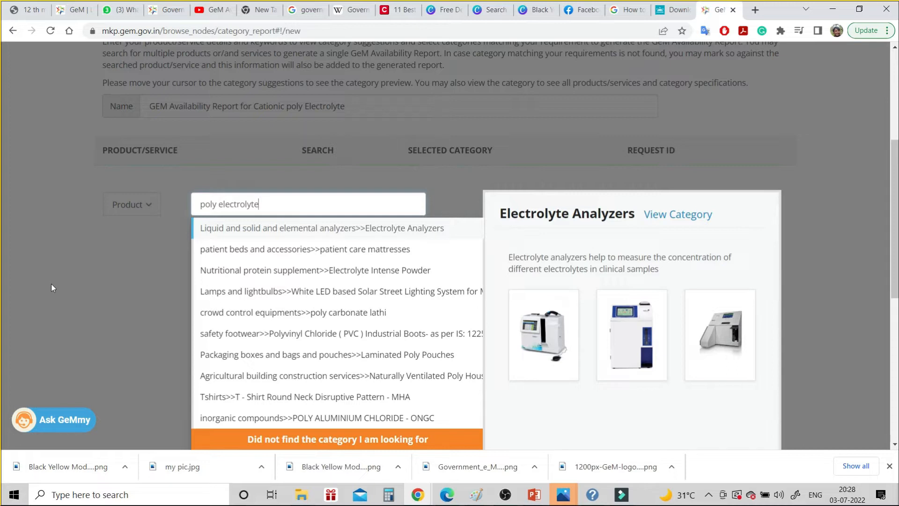
{"action": "scroll", "coordinate": [51, 287], "scroll_direction": "down", "scroll_amount": 1}
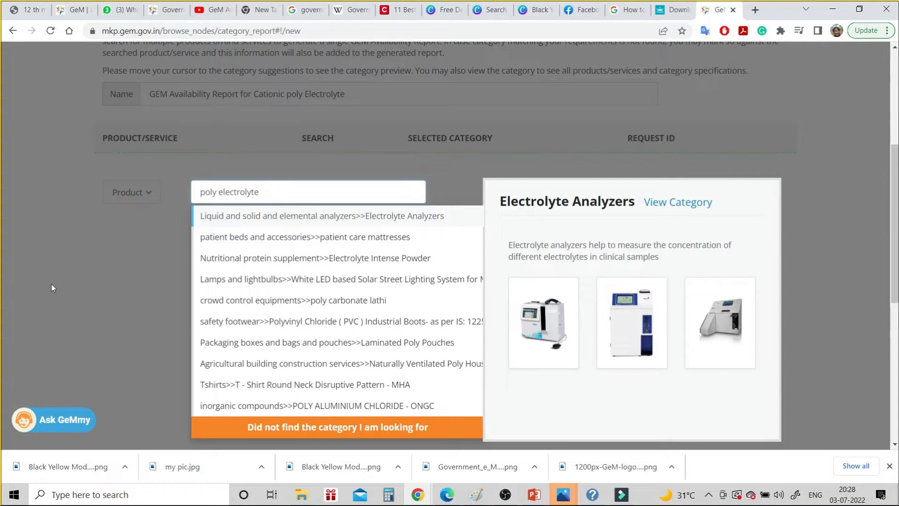
Replace the search with 'cotton socks' and choose 'Did not find the category I am looking for'
{"action": "key", "text": "BackSpace"}
{"action": "key", "text": "BackSpace"}
{"action": "key", "text": "BackSpace"}
{"action": "key", "text": "BackSpace"}
{"action": "key", "text": "BackSpace"}
{"action": "key", "text": "BackSpace"}
{"action": "key", "text": "BackSpace"}
{"action": "key", "text": "BackSpace"}
{"action": "key", "text": "BackSpace"}
{"action": "key", "text": "BackSpace"}
{"action": "key", "text": "BackSpace"}
{"action": "key", "text": "BackSpace"}
{"action": "key", "text": "BackSpace"}
{"action": "key", "text": "BackSpace"}
{"action": "key", "text": "BackSpace"}
{"action": "key", "text": "BackSpace"}
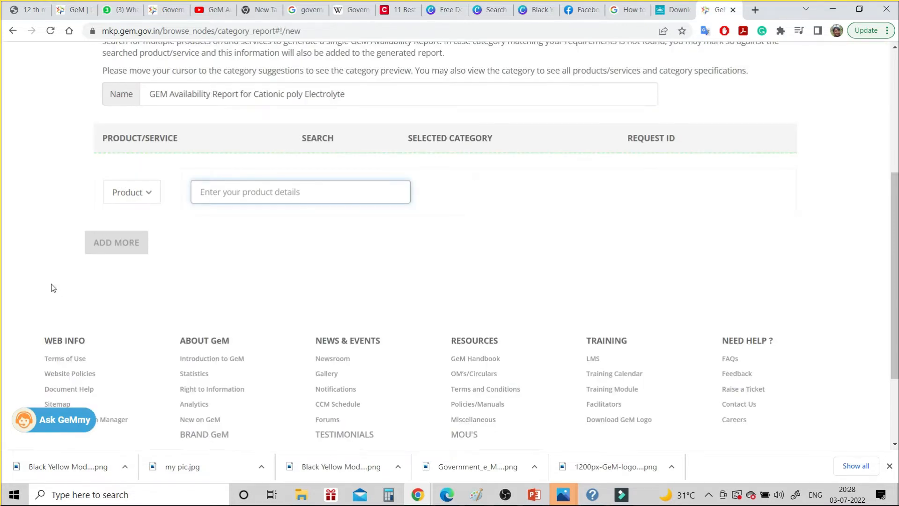
{"action": "type", "text": "co"}
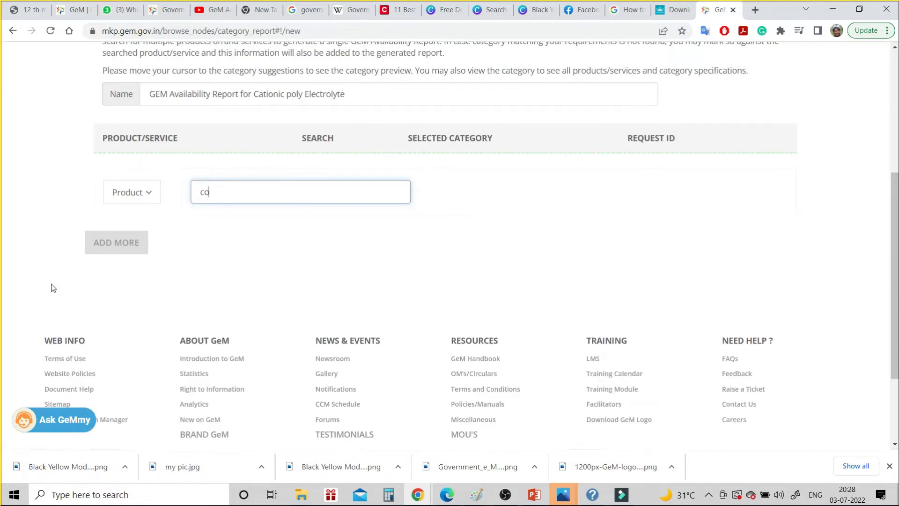
{"action": "type", "text": "tton sock"}
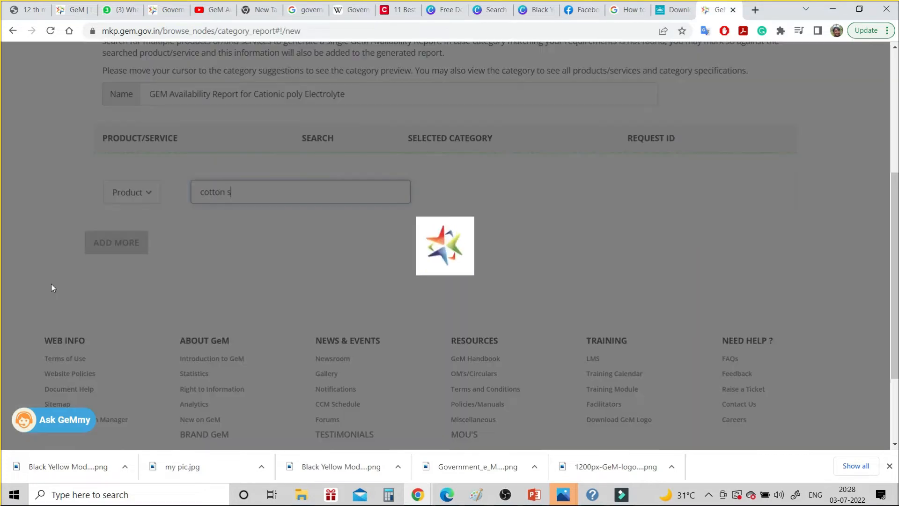
{"action": "type", "text": "s"}
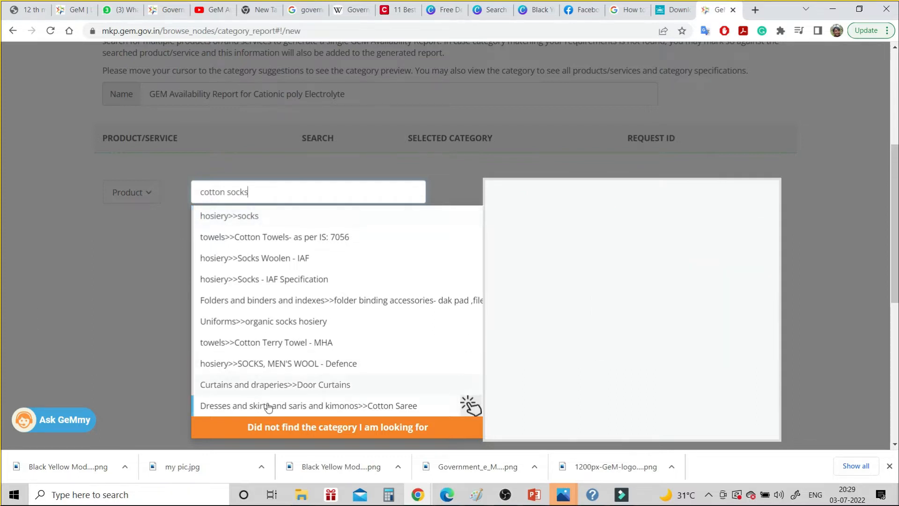
{"action": "left_click", "coordinate": [285, 427]}
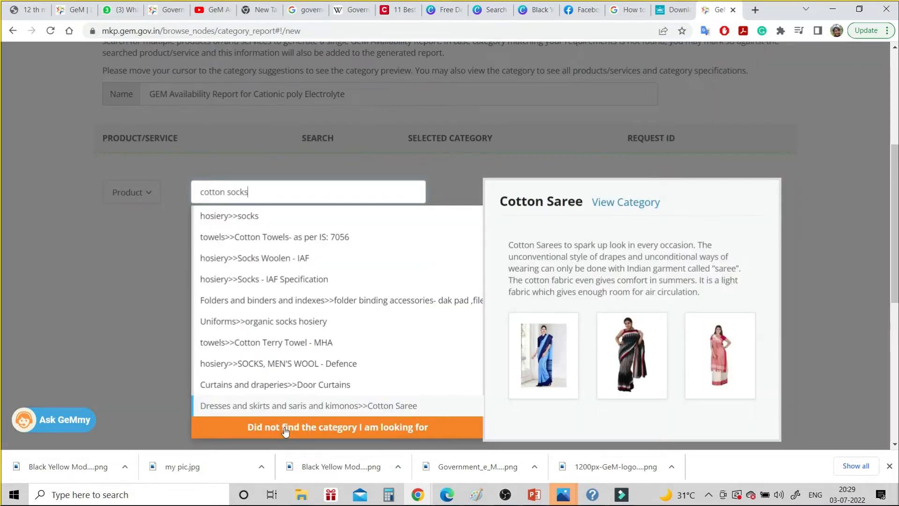
{"action": "left_click", "coordinate": [285, 427]}
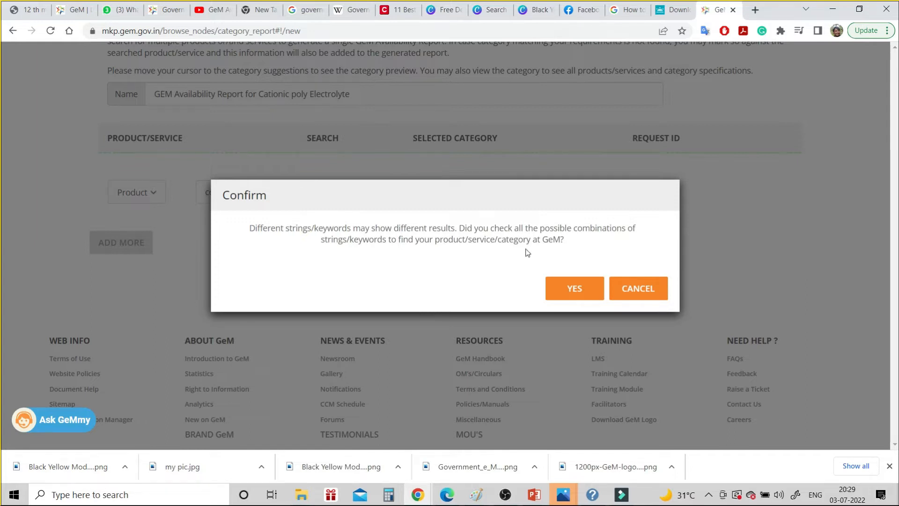
Confirm all keywords were tried and certify cotton socks as a one-time requirement, marking it Not Available
{"action": "left_click", "coordinate": [567, 289]}
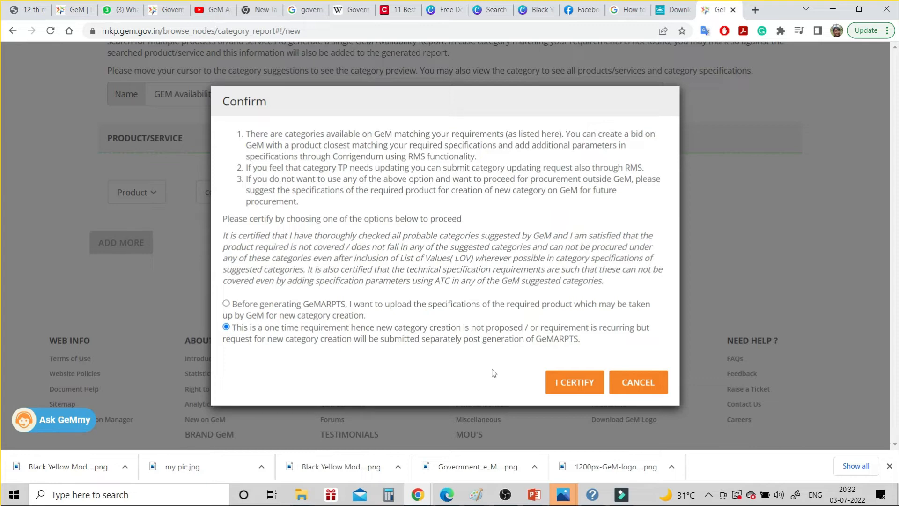
{"action": "left_click", "coordinate": [555, 383]}
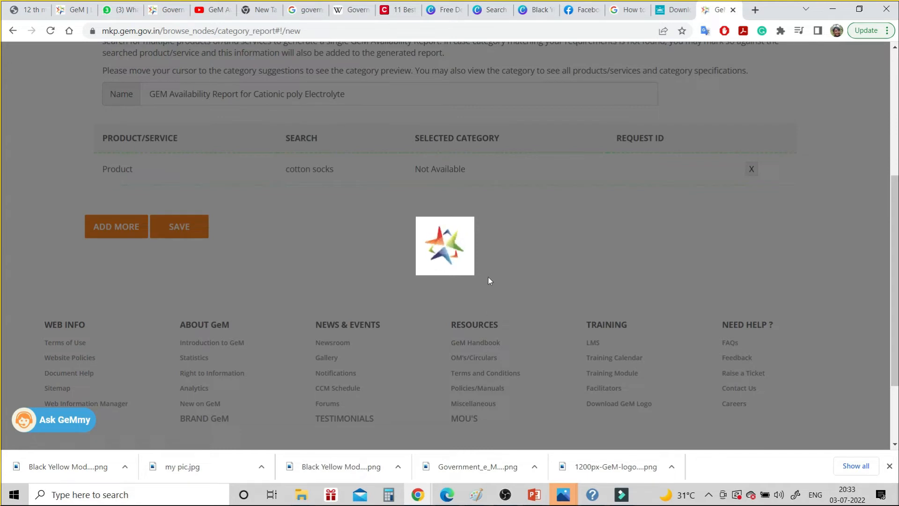
Reload the GeM Availability Report page in the browser
{"action": "left_click", "coordinate": [52, 30]}
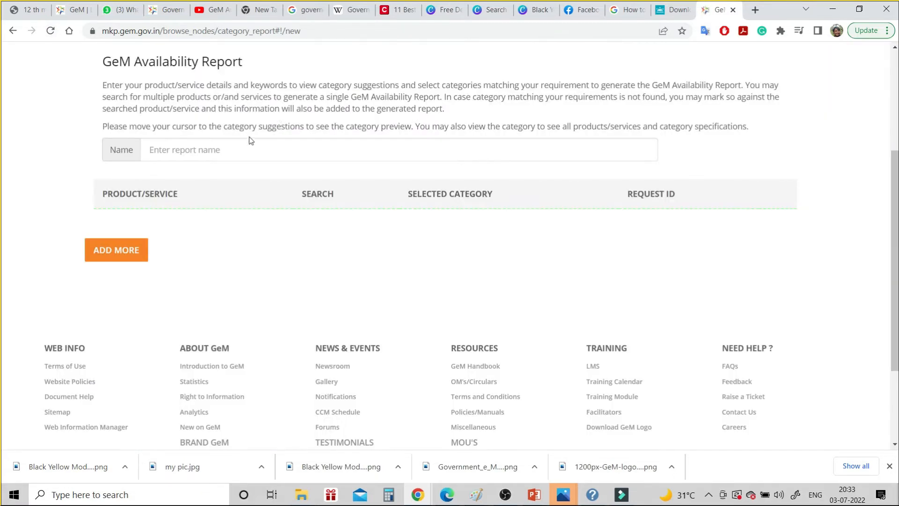
Name the report 'Cotton Socks' and add a Cotton Socks product row marked category not found
{"action": "left_click", "coordinate": [199, 157]}
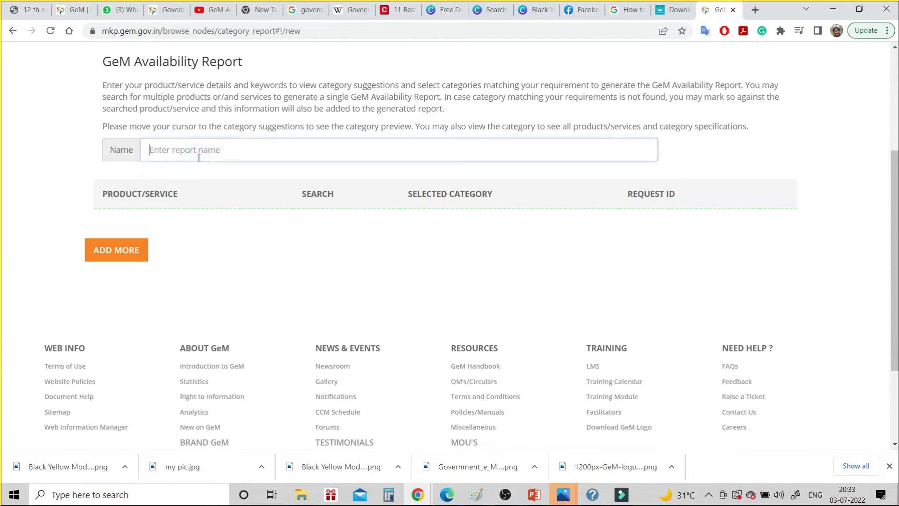
{"action": "type", "text": "Cott"}
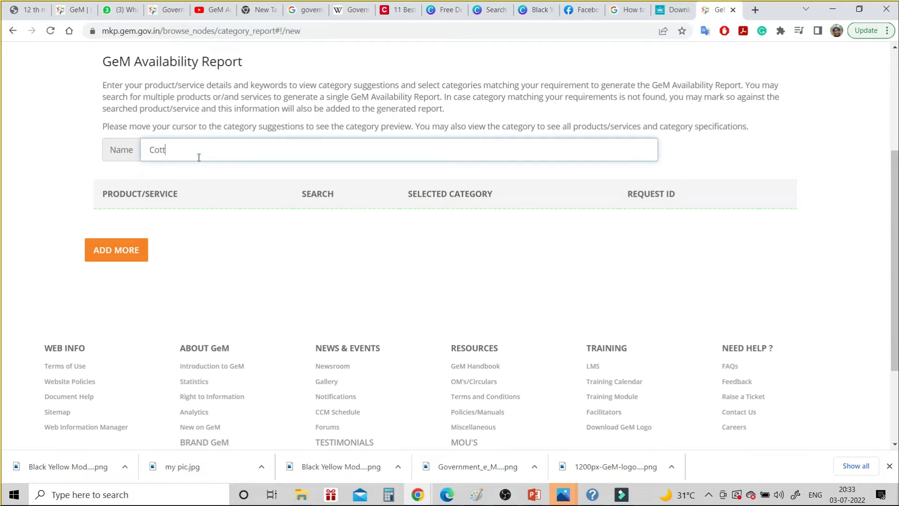
{"action": "type", "text": "on Socks"}
{"action": "left_click", "coordinate": [130, 248]}
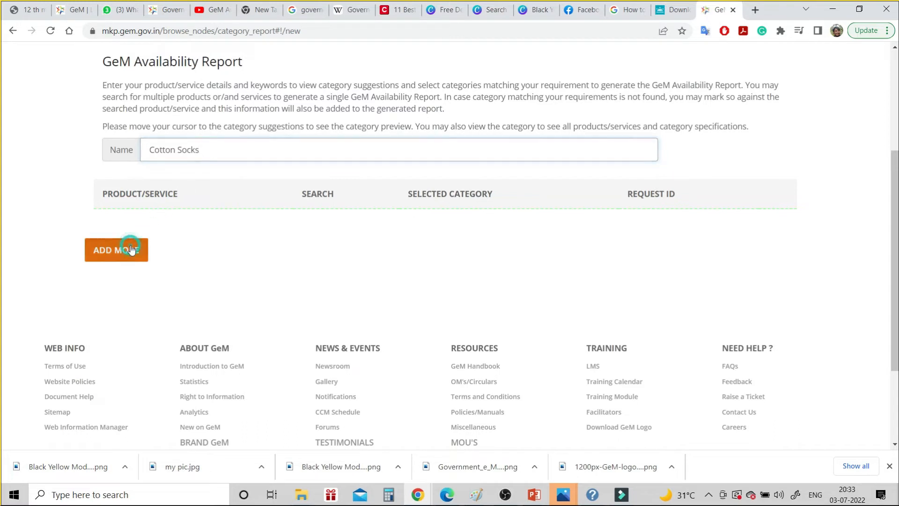
{"action": "left_click", "coordinate": [227, 250]}
{"action": "type", "text": "Cotto"}
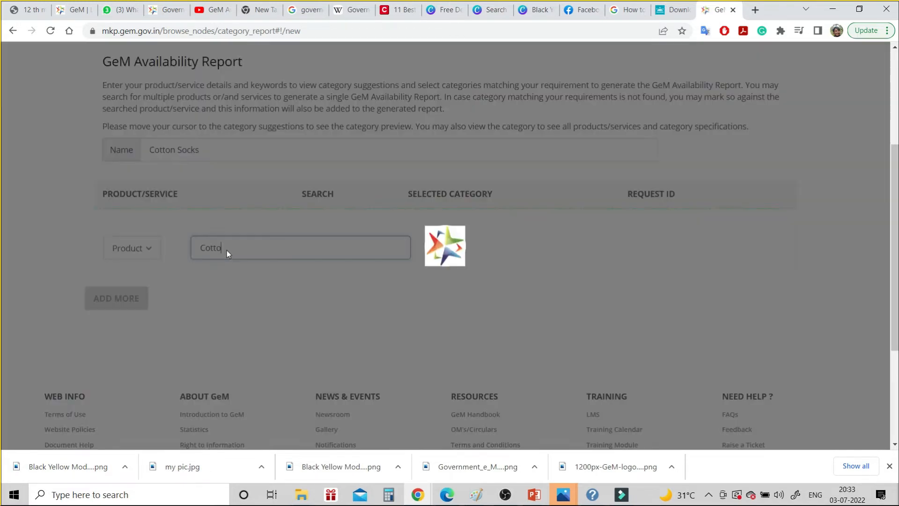
{"action": "type", "text": "n Soc"}
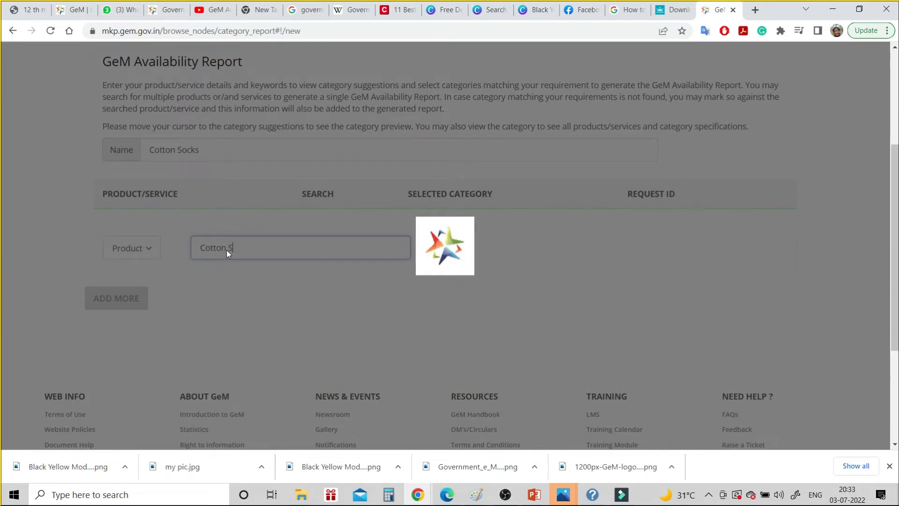
{"action": "type", "text": "ks"}
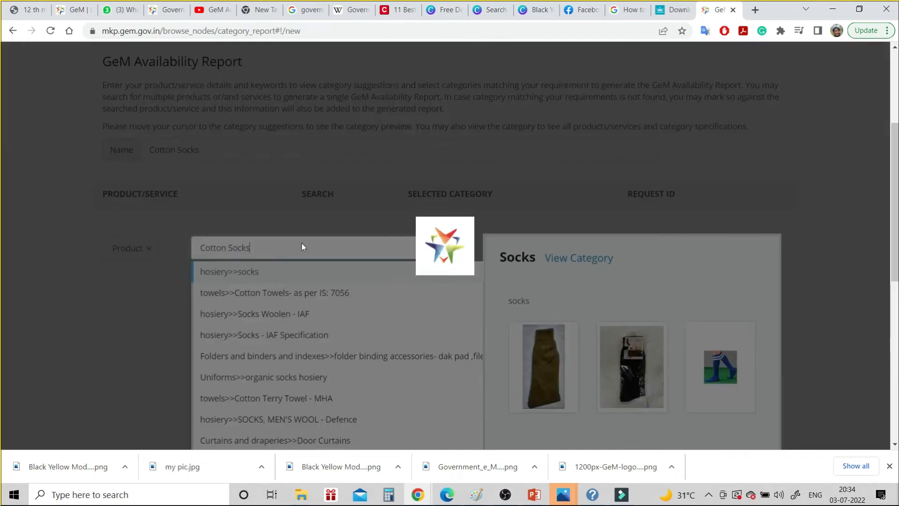
{"action": "scroll", "coordinate": [304, 244], "scroll_direction": "down", "scroll_amount": 3}
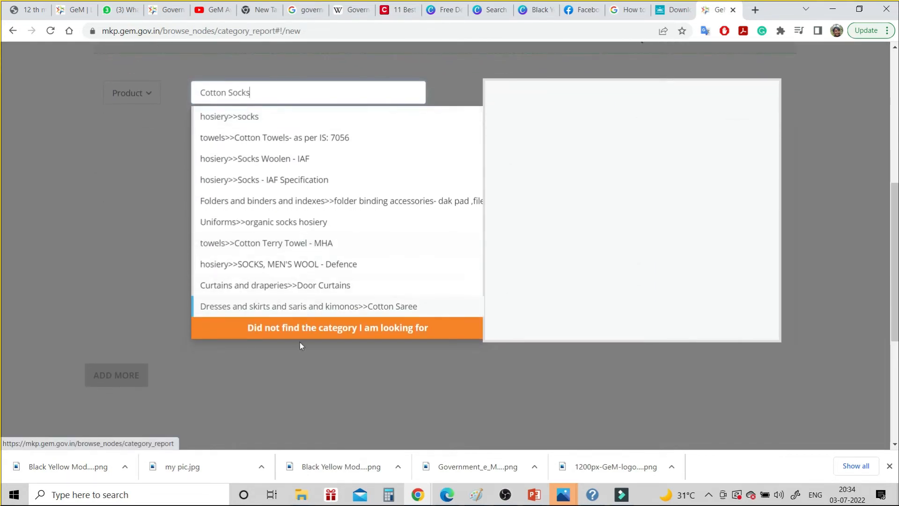
{"action": "left_click", "coordinate": [307, 328]}
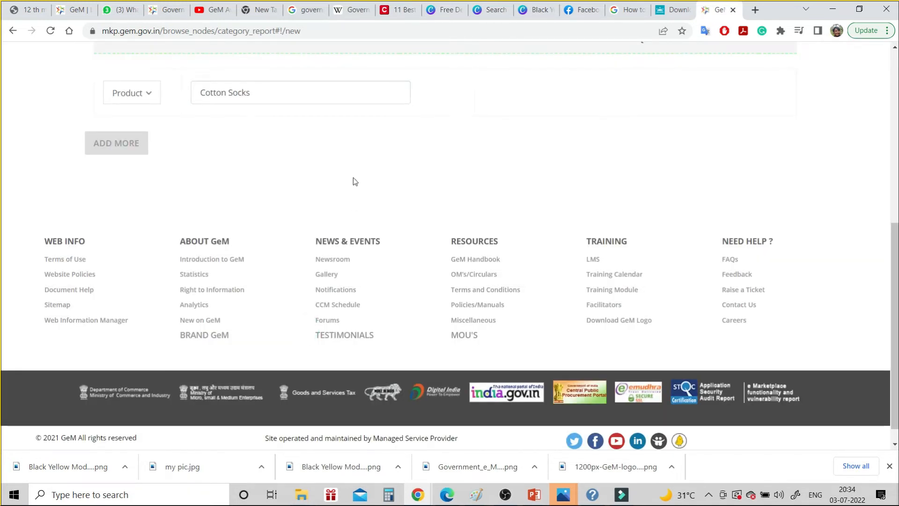
Revisit the Cotton Socks product search, try adding another product, then reload the page
{"action": "scroll", "coordinate": [355, 181], "scroll_direction": "up", "scroll_amount": 1}
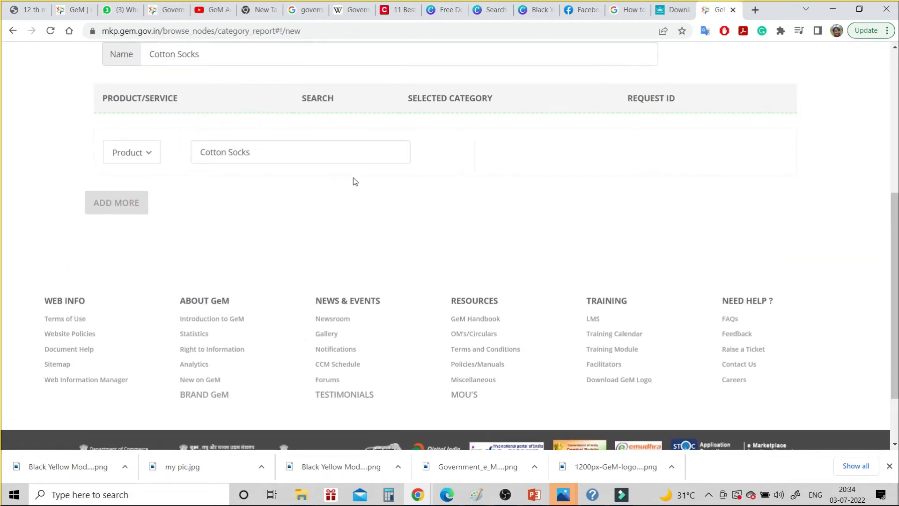
{"action": "scroll", "coordinate": [354, 181], "scroll_direction": "up", "scroll_amount": 3}
{"action": "scroll", "coordinate": [354, 182], "scroll_direction": "up", "scroll_amount": 1}
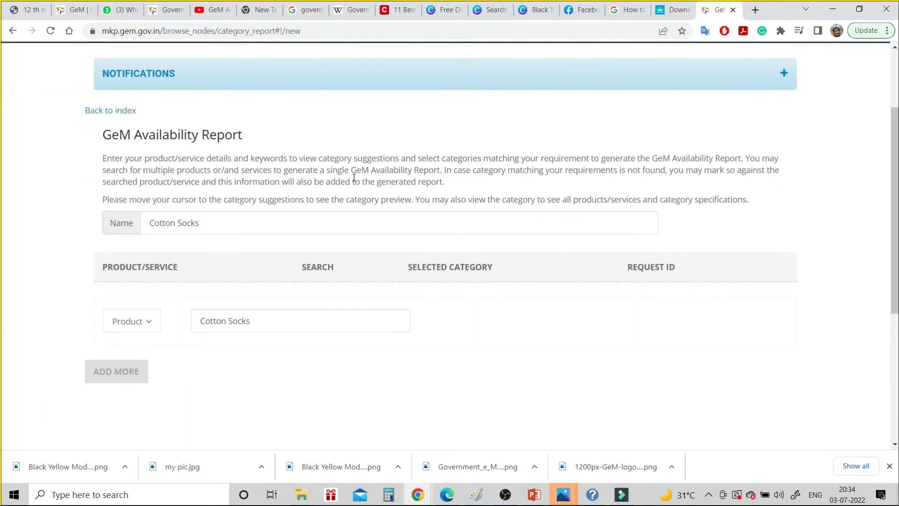
{"action": "scroll", "coordinate": [354, 178], "scroll_direction": "down", "scroll_amount": 2}
{"action": "left_click", "coordinate": [275, 229]}
{"action": "scroll", "coordinate": [275, 230], "scroll_direction": "up", "scroll_amount": 4}
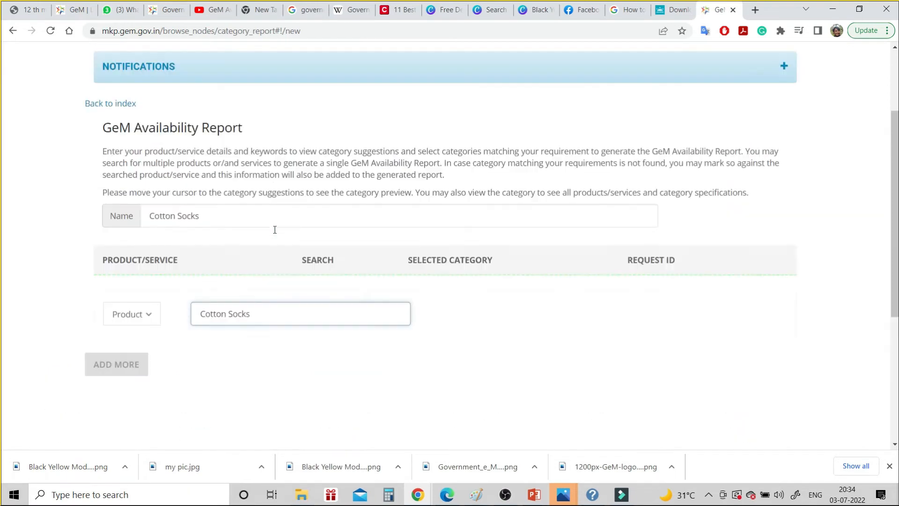
{"action": "scroll", "coordinate": [275, 229], "scroll_direction": "down", "scroll_amount": 3}
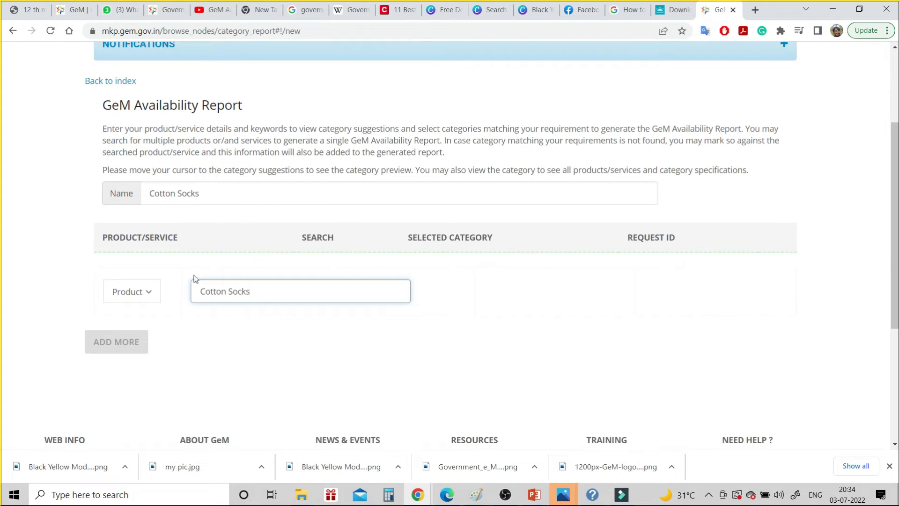
{"action": "left_click", "coordinate": [108, 348]}
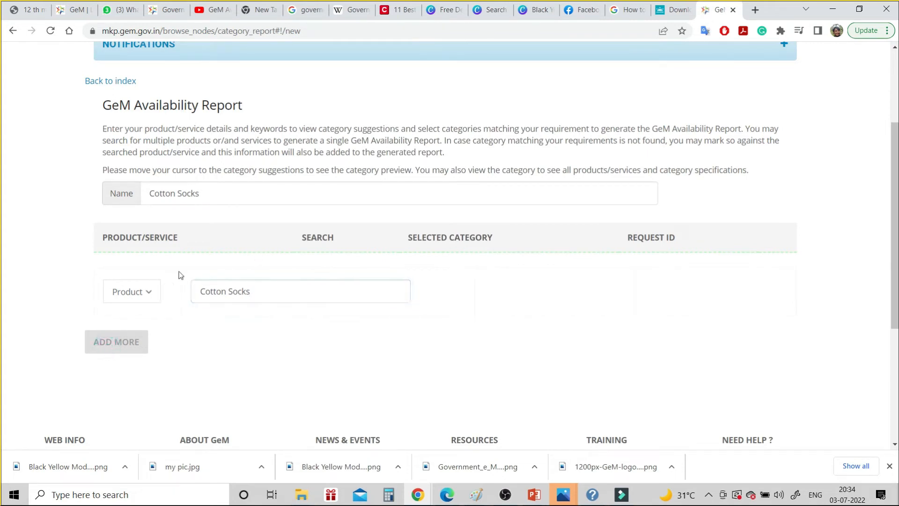
{"action": "left_click", "coordinate": [50, 30]}
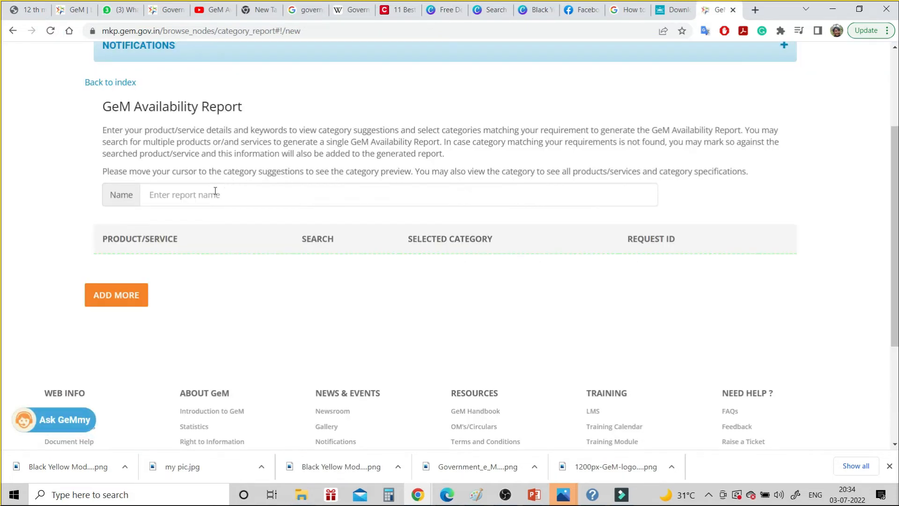
Enter report name 'Cotton socks', add a 'cotton socks' product row, and mark its category not found
{"action": "left_click", "coordinate": [215, 191]}
{"action": "type", "text": "Co"}
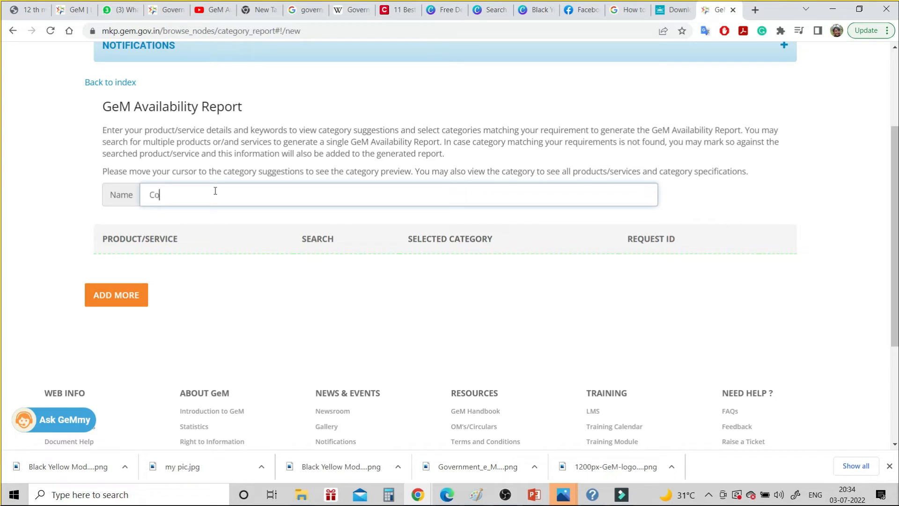
{"action": "type", "text": "tton socks"}
{"action": "left_click", "coordinate": [126, 296]}
{"action": "left_click", "coordinate": [204, 292]}
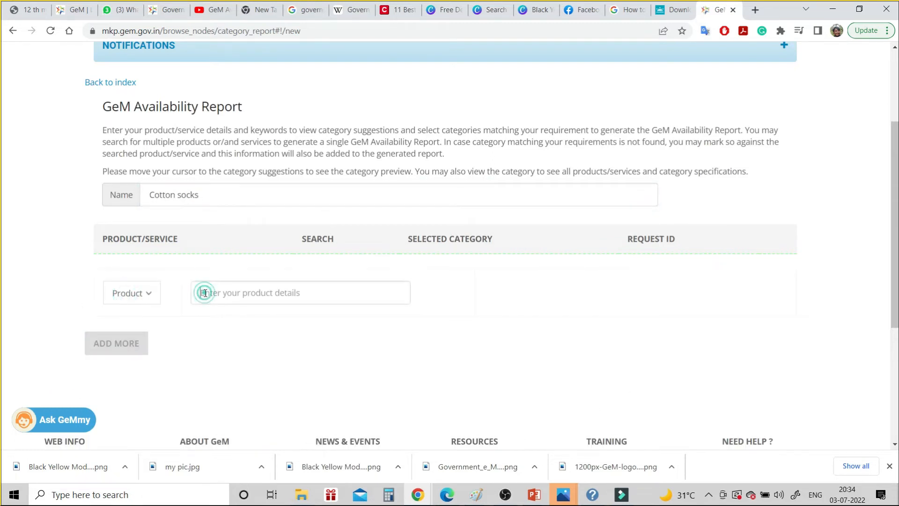
{"action": "type", "text": "cotton "}
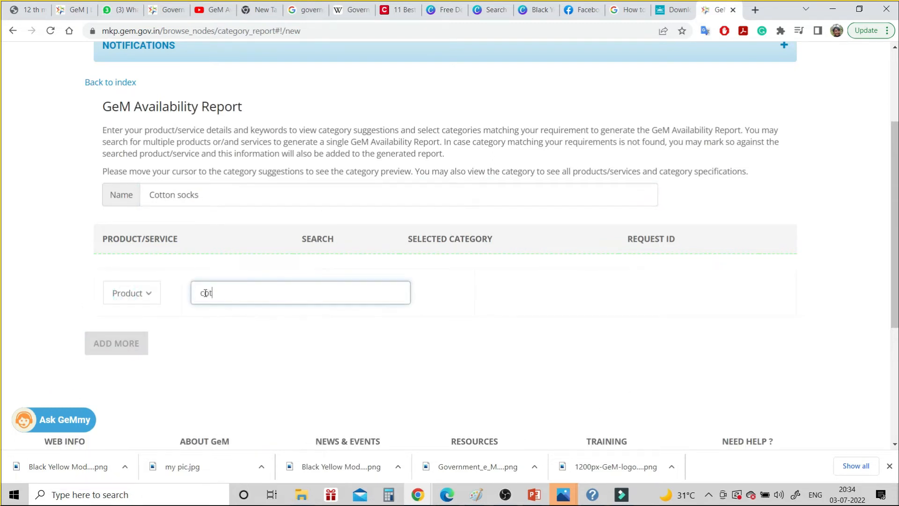
{"action": "type", "text": "socks"}
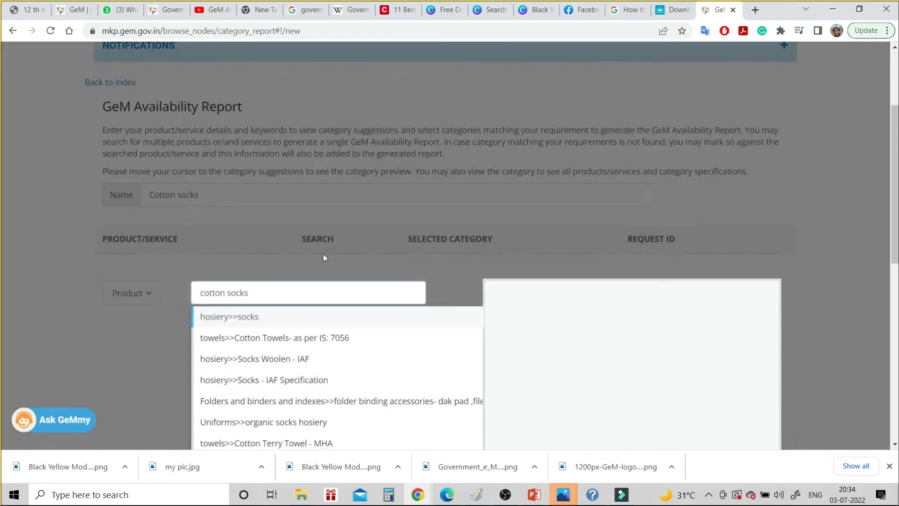
{"action": "scroll", "coordinate": [330, 253], "scroll_direction": "down", "scroll_amount": 2}
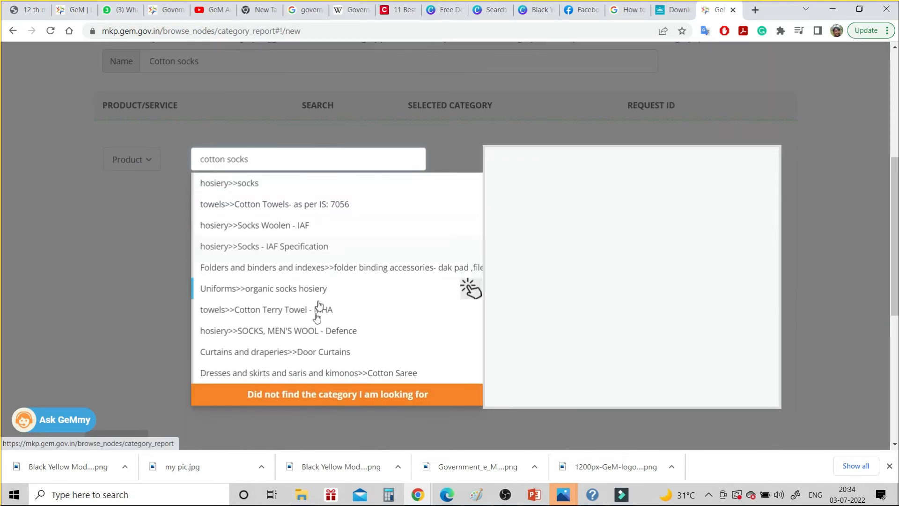
{"action": "left_click", "coordinate": [298, 394]}
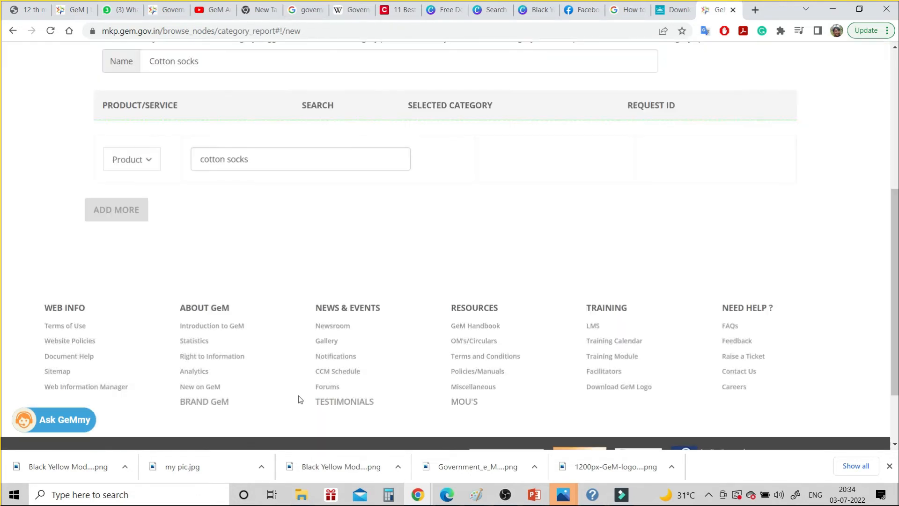
{"action": "scroll", "coordinate": [387, 232], "scroll_direction": "up", "scroll_amount": 6}
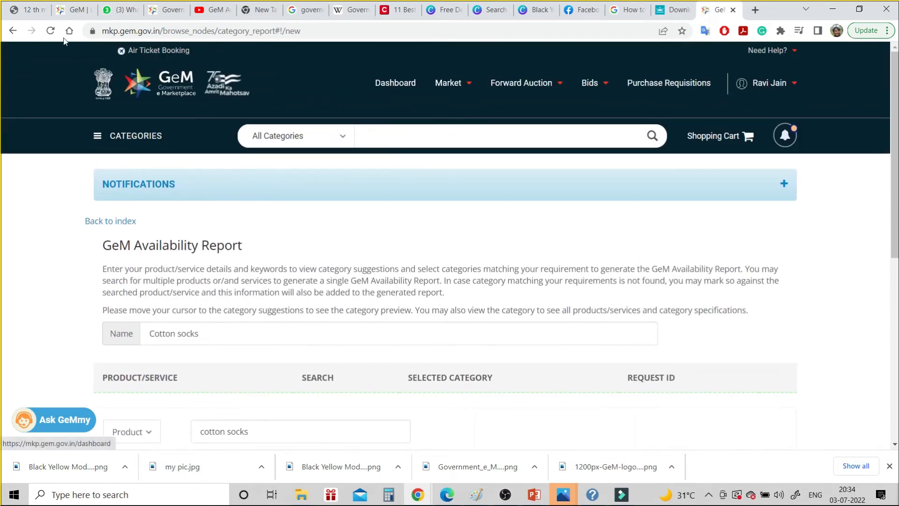
Log out of the GeM buyer account from the header menu and open a Chrome incognito window
{"action": "scroll", "coordinate": [329, 287], "scroll_direction": "down", "scroll_amount": 2}
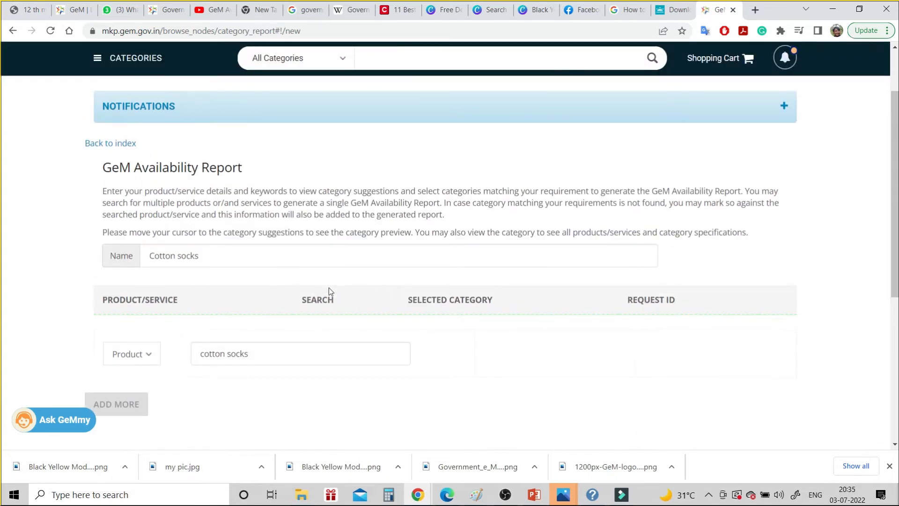
{"action": "scroll", "coordinate": [328, 288], "scroll_direction": "up", "scroll_amount": 2}
{"action": "scroll", "coordinate": [329, 288], "scroll_direction": "down", "scroll_amount": 2}
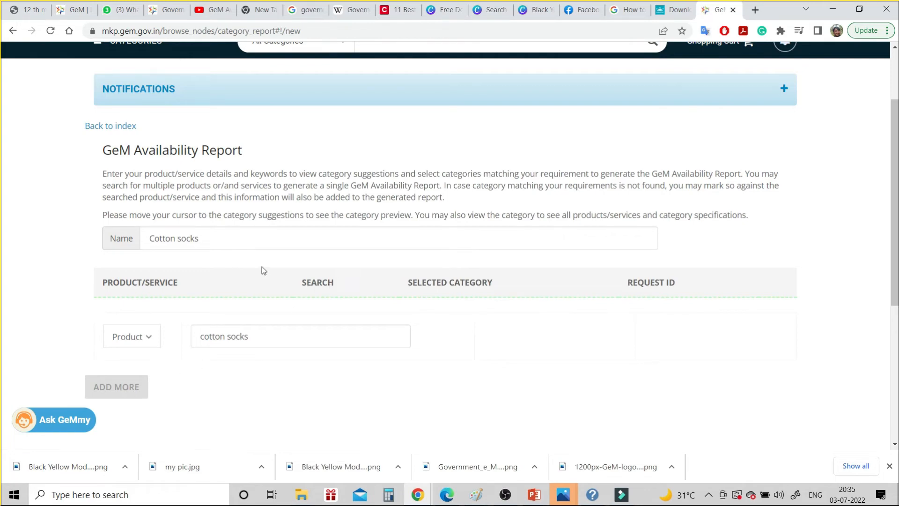
{"action": "scroll", "coordinate": [212, 215], "scroll_direction": "down", "scroll_amount": 5}
{"action": "scroll", "coordinate": [212, 216], "scroll_direction": "up", "scroll_amount": 6}
{"action": "scroll", "coordinate": [212, 212], "scroll_direction": "up", "scroll_amount": 2}
{"action": "scroll", "coordinate": [212, 213], "scroll_direction": "down", "scroll_amount": 7}
{"action": "scroll", "coordinate": [212, 213], "scroll_direction": "up", "scroll_amount": 7}
{"action": "scroll", "coordinate": [212, 213], "scroll_direction": "down", "scroll_amount": 7}
{"action": "scroll", "coordinate": [212, 213], "scroll_direction": "up", "scroll_amount": 10}
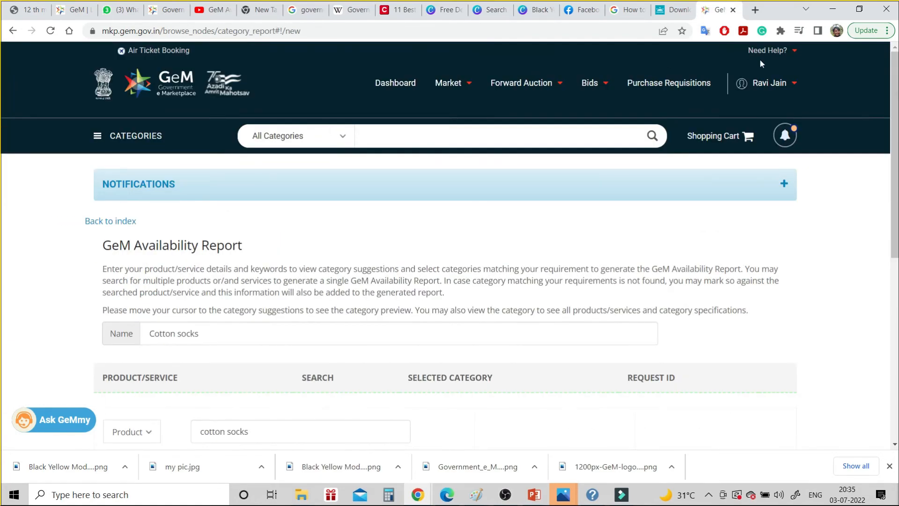
{"action": "mouse_move", "coordinate": [770, 83]}
{"action": "left_click", "coordinate": [716, 126]}
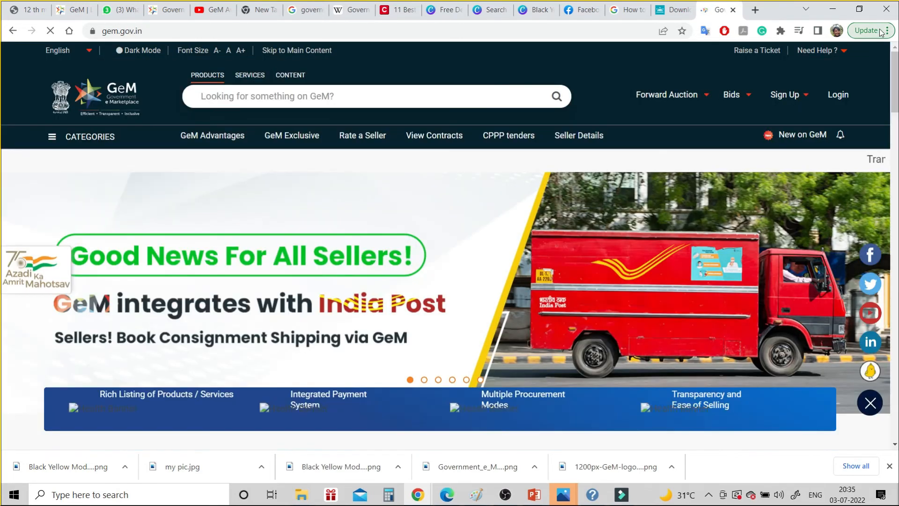
{"action": "left_click", "coordinate": [881, 32]}
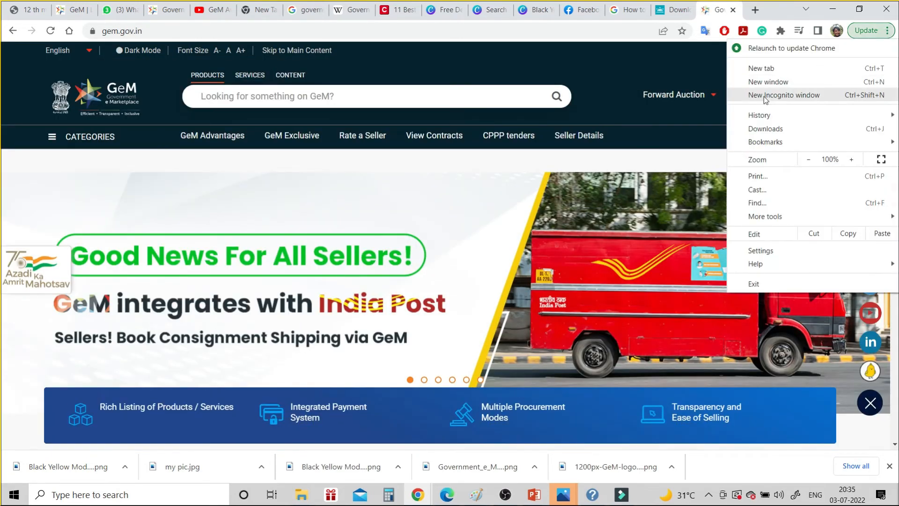
{"action": "left_click", "coordinate": [778, 94]}
Load gem.gov.in in the incognito window and go to the GeM login page
{"action": "type", "text": "ge"}
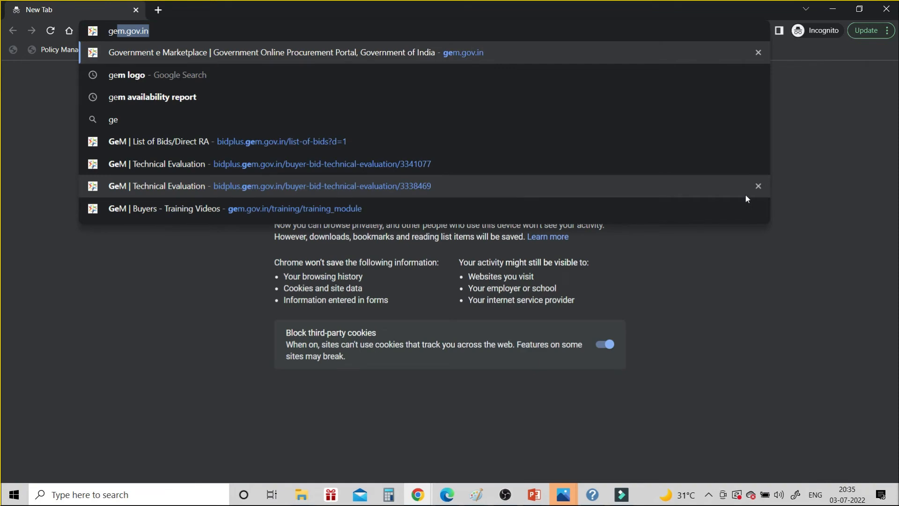
{"action": "key", "text": "Return"}
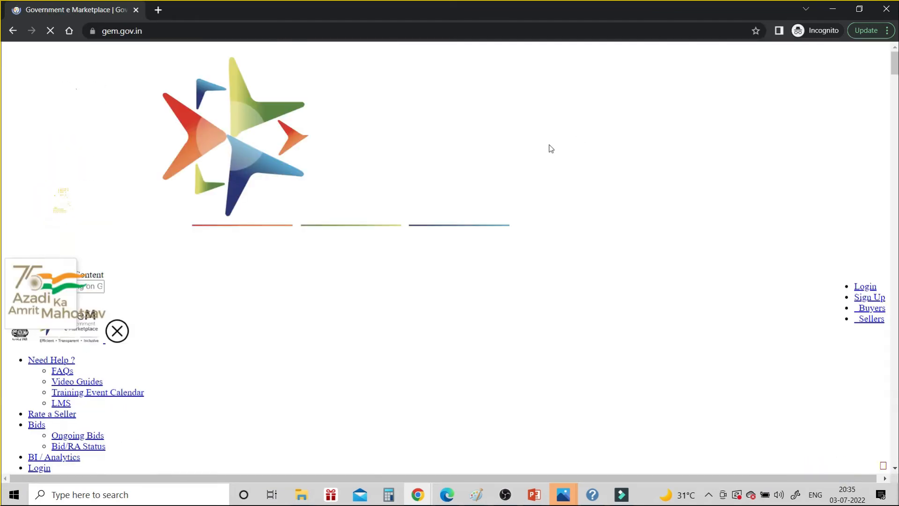
{"action": "scroll", "coordinate": [537, 175], "scroll_direction": "down", "scroll_amount": 2}
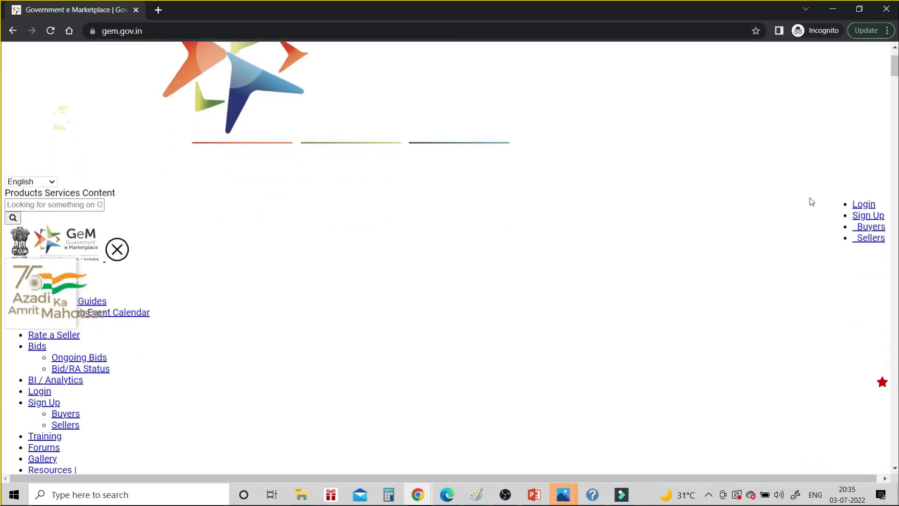
{"action": "left_click", "coordinate": [866, 207]}
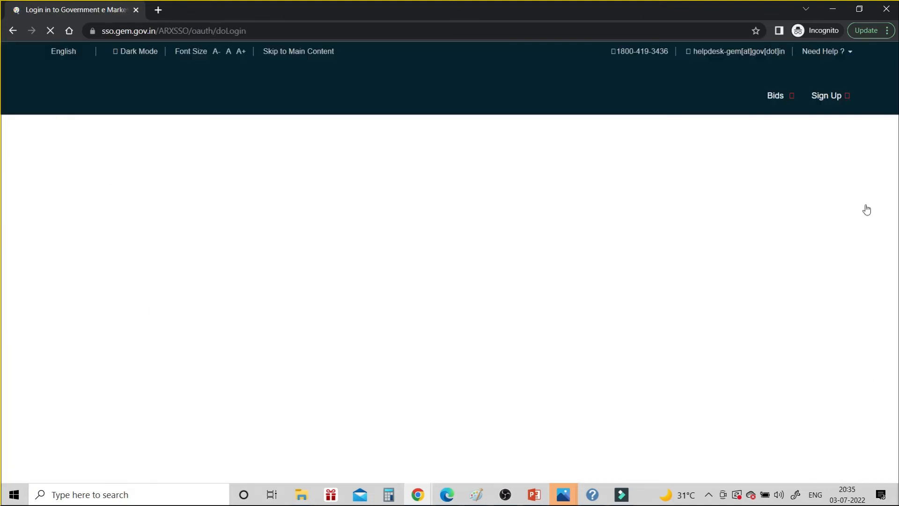
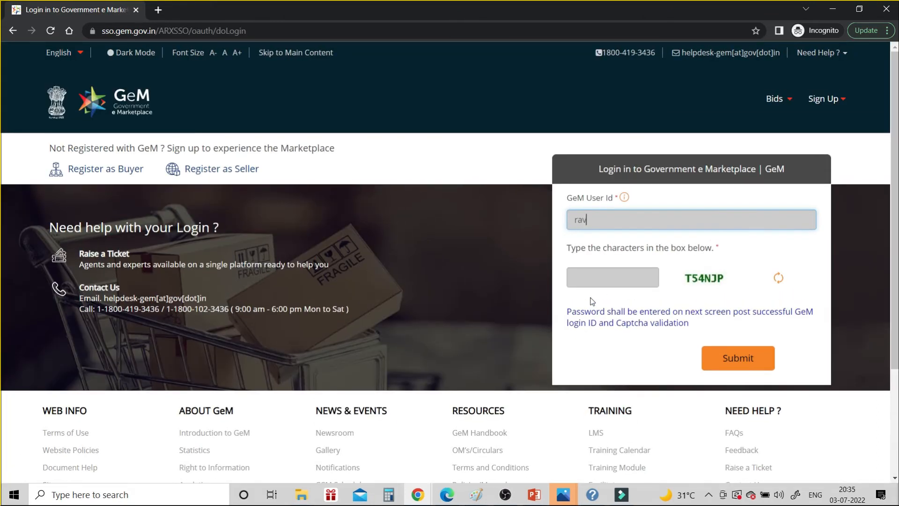
Sign in to the buyer account with the User Id, the captcha and the NIC email password
{"action": "left_click", "coordinate": [598, 280]}
{"action": "type", "text": "T5"}
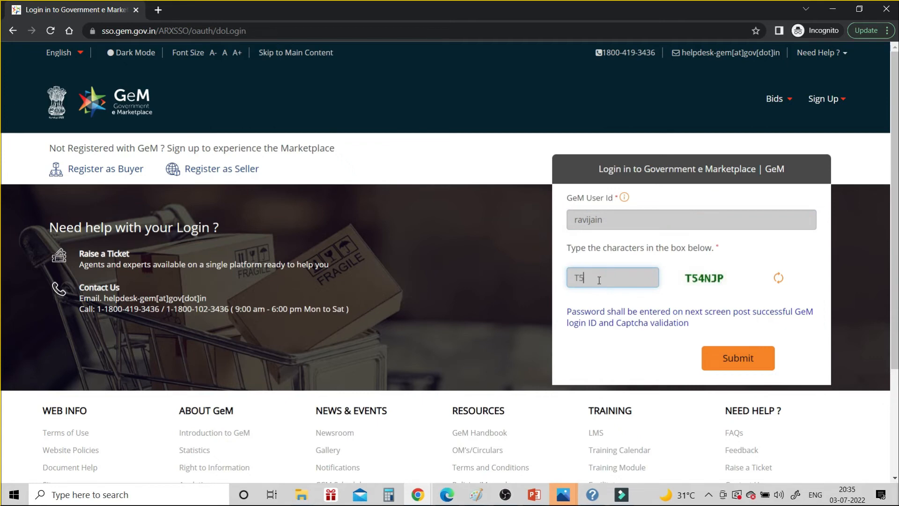
{"action": "type", "text": "4NJP"}
{"action": "left_click", "coordinate": [724, 359]}
{"action": "left_click", "coordinate": [606, 291]}
{"action": "type", "text": "**********"}
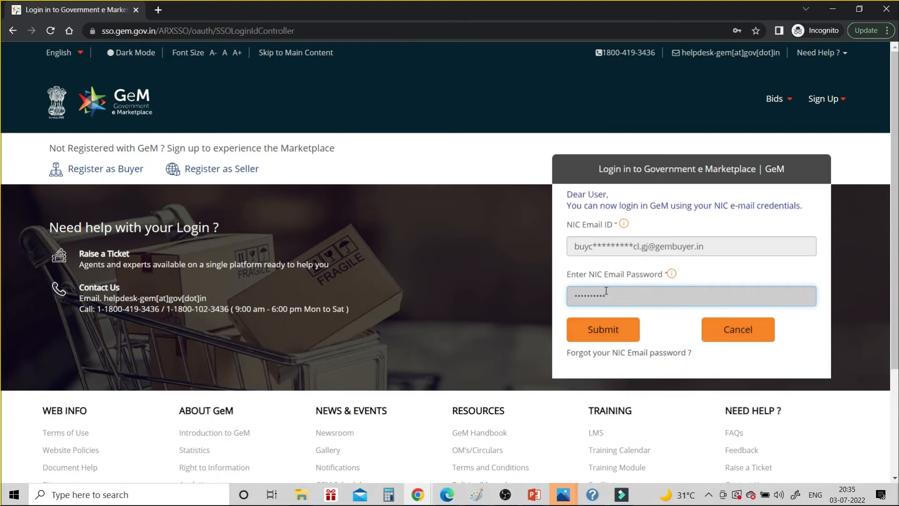
{"action": "left_click", "coordinate": [599, 332]}
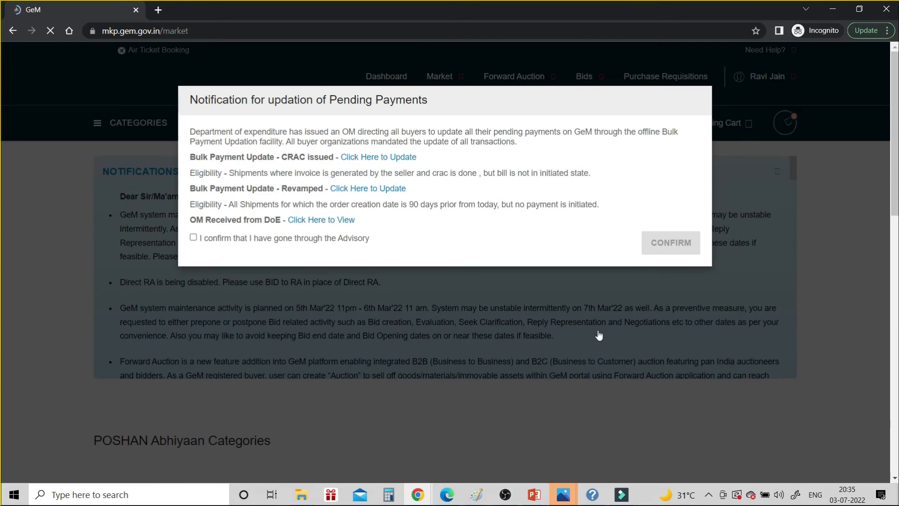
Acknowledge the payments advisory and dismiss the pending-payments notice
{"action": "left_click", "coordinate": [186, 249]}
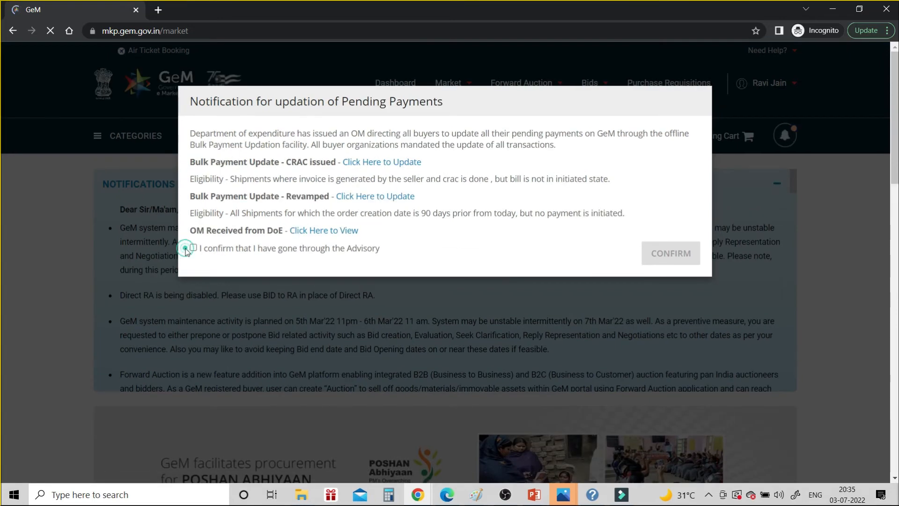
{"action": "left_click", "coordinate": [189, 248]}
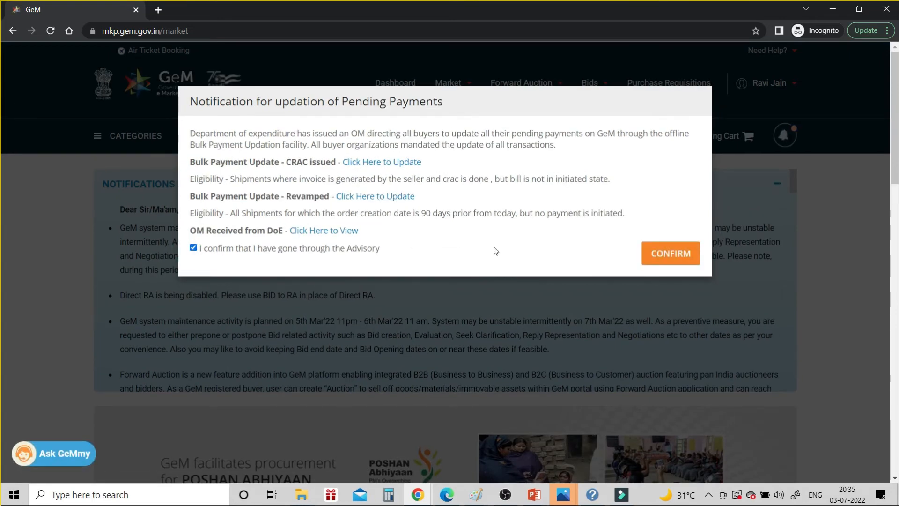
{"action": "left_click", "coordinate": [653, 257]}
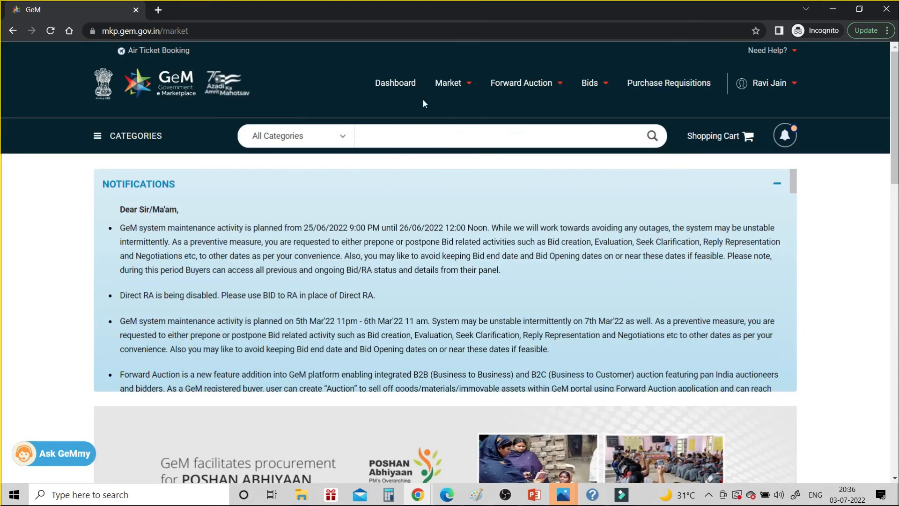
From the buyer dashboard's GeM Availability Report section, start a new manual report
{"action": "left_click", "coordinate": [399, 79]}
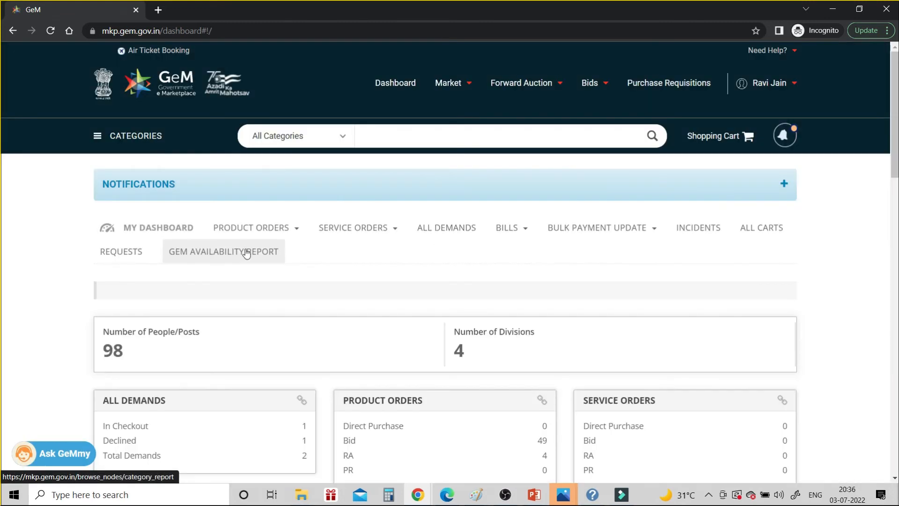
{"action": "left_click", "coordinate": [247, 252]}
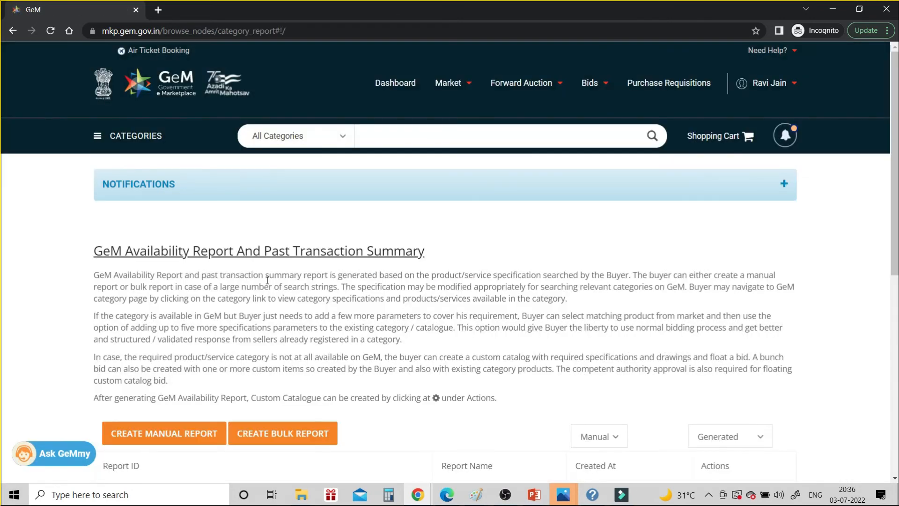
{"action": "scroll", "coordinate": [267, 279], "scroll_direction": "down", "scroll_amount": 3}
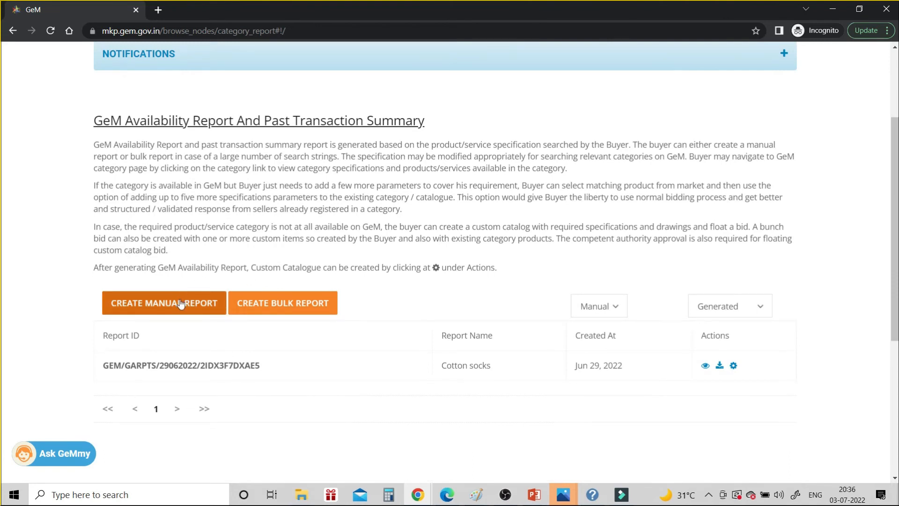
{"action": "left_click", "coordinate": [181, 303]}
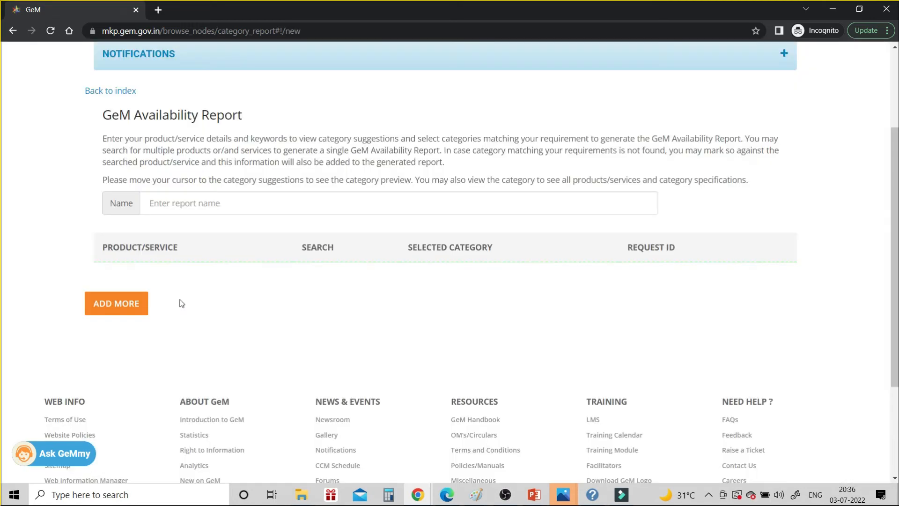
Name the report 'cotton socks' and add a product row searching for 'cotton socks'
{"action": "left_click", "coordinate": [183, 202]}
{"action": "type", "text": "c"}
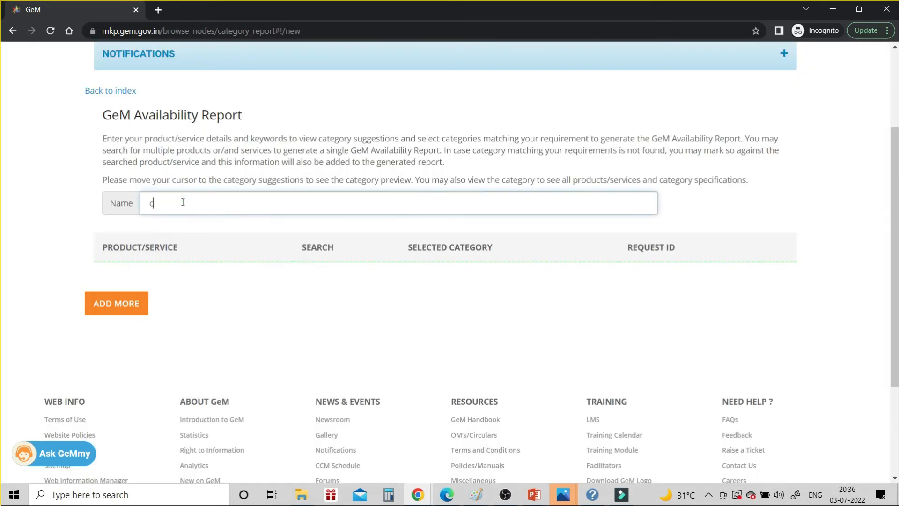
{"action": "type", "text": "otton socks"}
{"action": "left_click", "coordinate": [132, 303]}
{"action": "left_click", "coordinate": [243, 303]}
{"action": "type", "text": "cotto"}
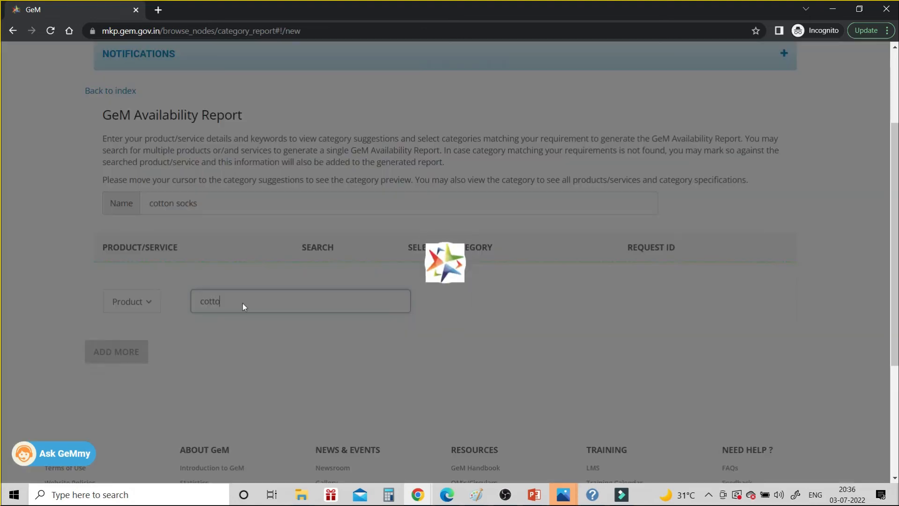
{"action": "type", "text": "n socks"}
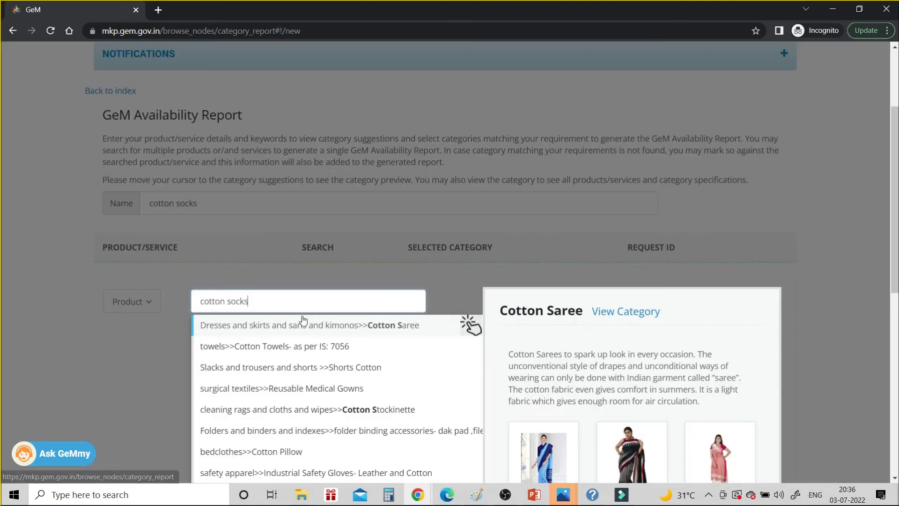
Certify no matching category was found so the product is Not Available, then generate and confirm the report
{"action": "scroll", "coordinate": [302, 321], "scroll_direction": "down", "scroll_amount": 2}
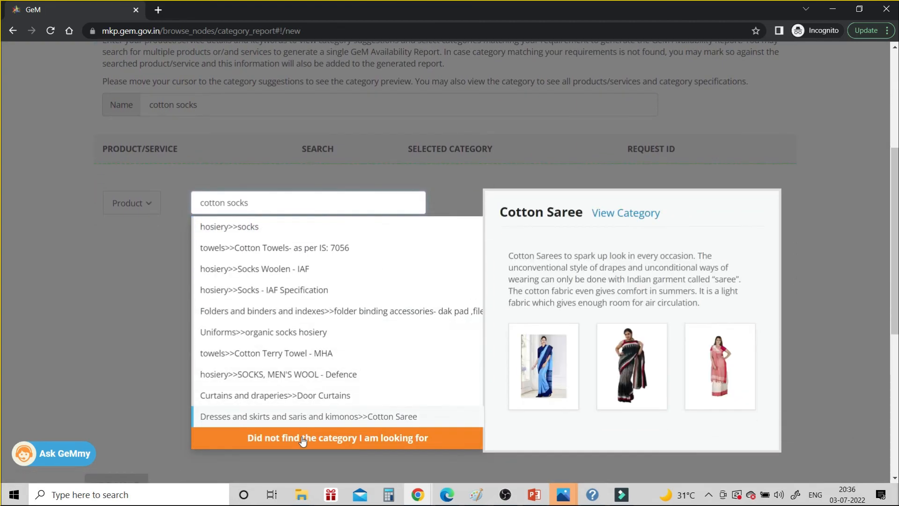
{"action": "left_click", "coordinate": [303, 438]}
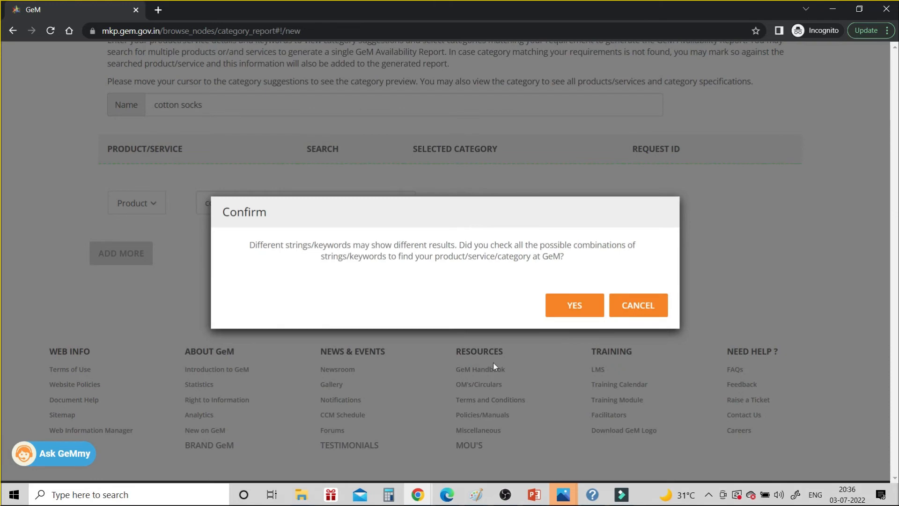
{"action": "left_click", "coordinate": [573, 305]}
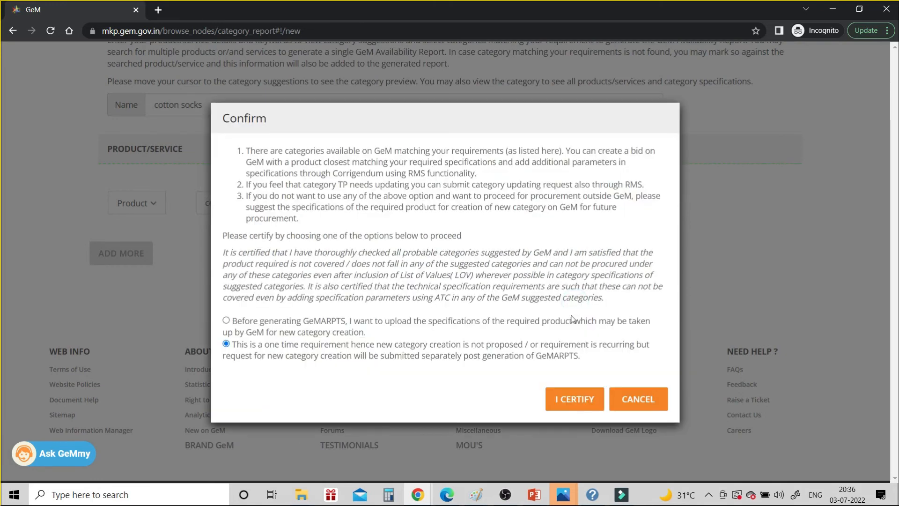
{"action": "left_click", "coordinate": [573, 397]}
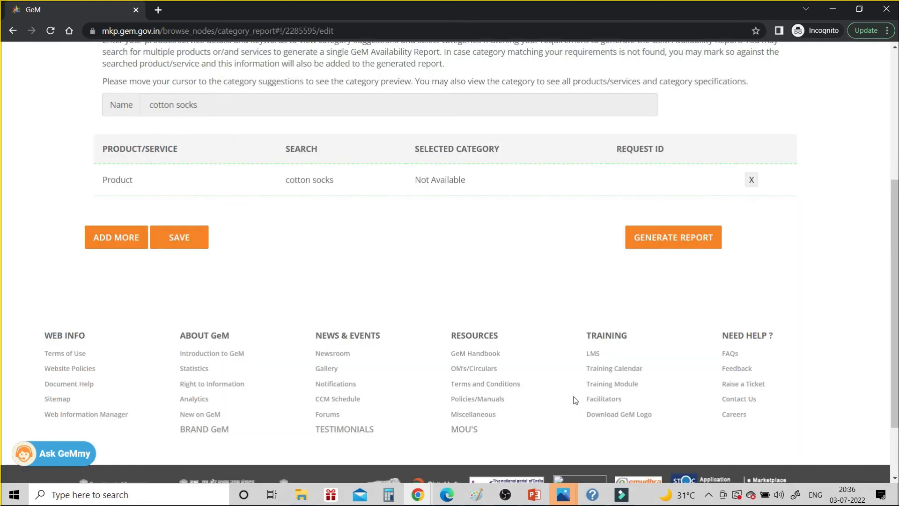
{"action": "left_click", "coordinate": [664, 237]}
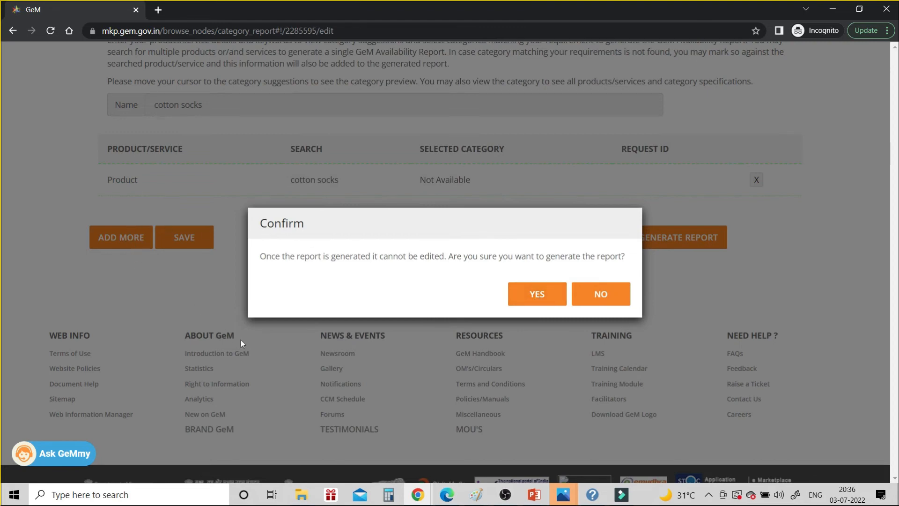
{"action": "left_click", "coordinate": [536, 304]}
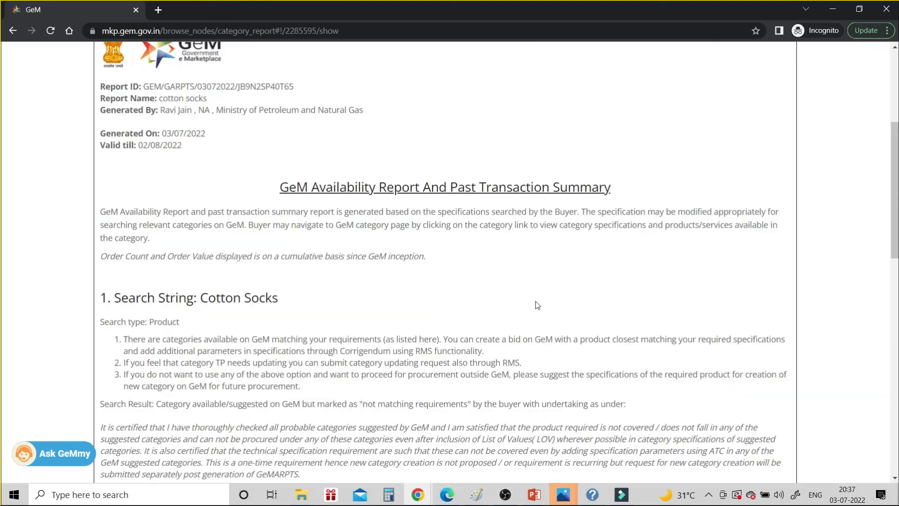
Scroll to the top of the generated cotton socks report to see its ID, 03/07/2022 date and validity
{"action": "scroll", "coordinate": [537, 305], "scroll_direction": "up", "scroll_amount": 1}
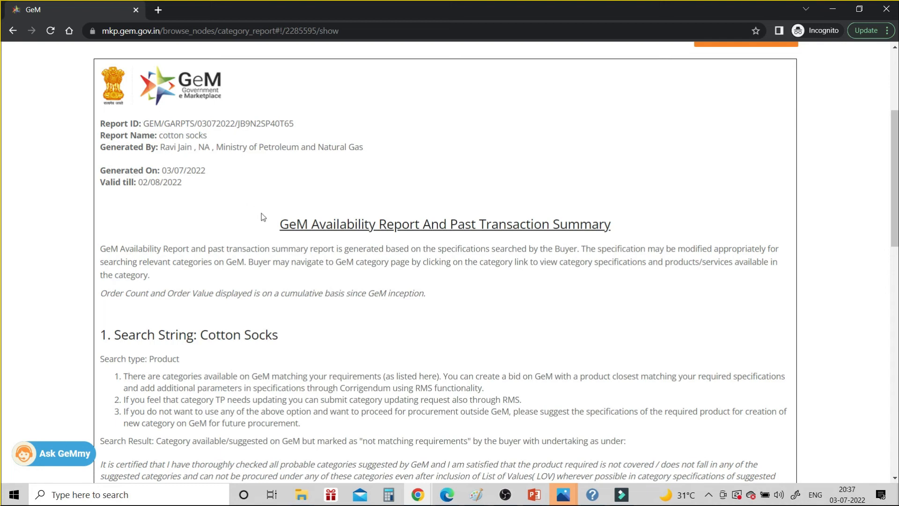
{"action": "scroll", "coordinate": [262, 216], "scroll_direction": "down", "scroll_amount": 2}
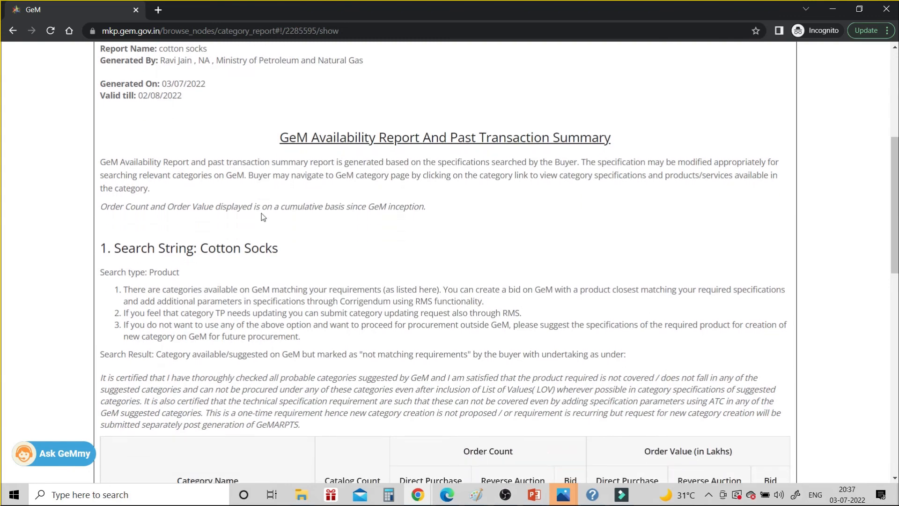
{"action": "scroll", "coordinate": [261, 213], "scroll_direction": "down", "scroll_amount": 3}
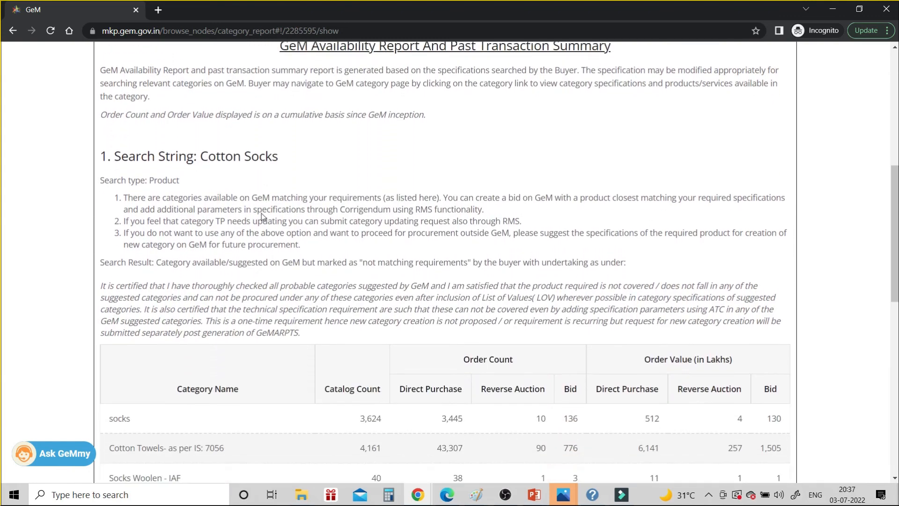
{"action": "scroll", "coordinate": [261, 212], "scroll_direction": "down", "scroll_amount": 3}
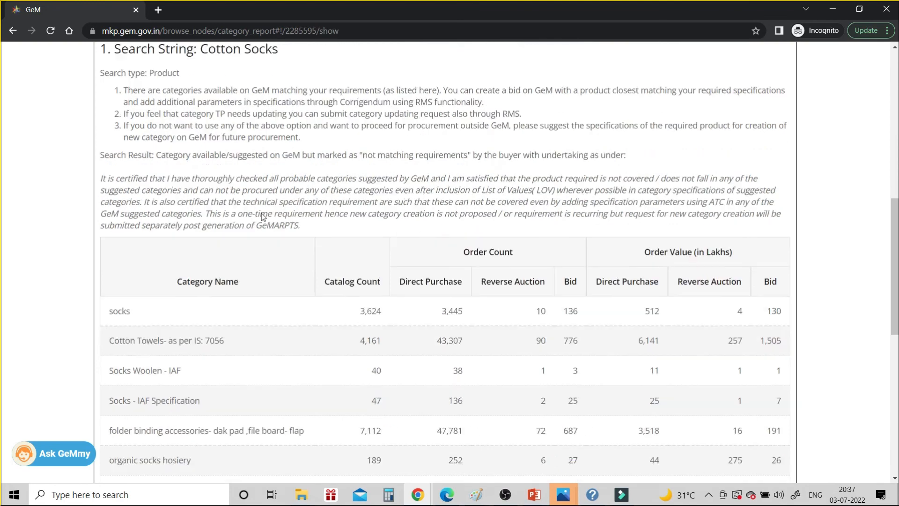
{"action": "scroll", "coordinate": [262, 217], "scroll_direction": "up", "scroll_amount": 3}
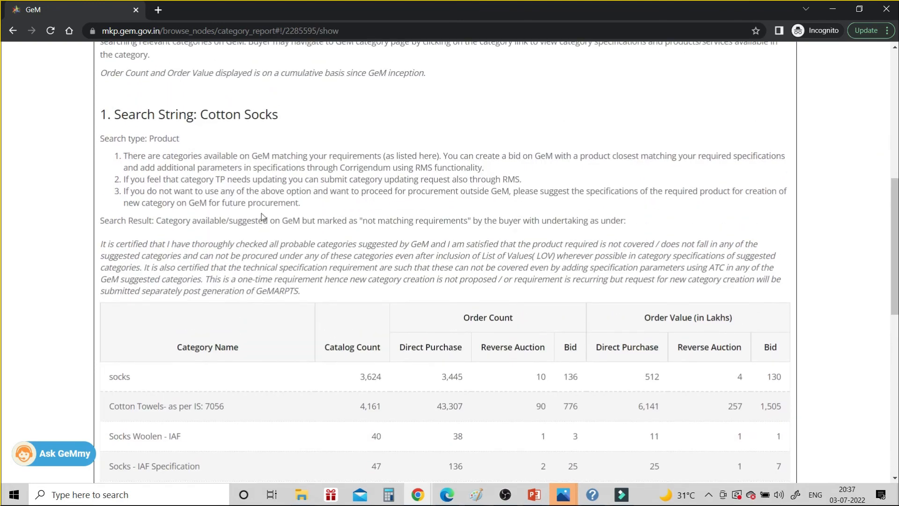
{"action": "scroll", "coordinate": [261, 213], "scroll_direction": "down", "scroll_amount": 4}
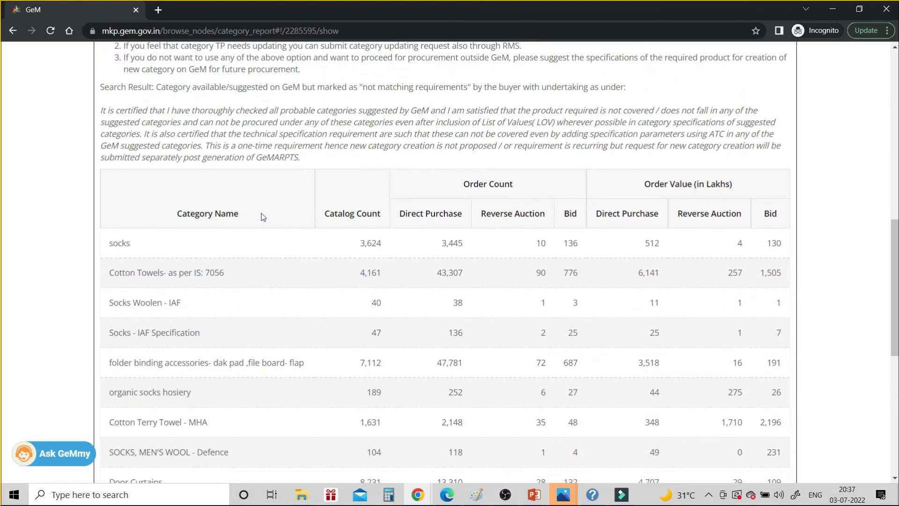
{"action": "scroll", "coordinate": [263, 216], "scroll_direction": "down", "scroll_amount": 1}
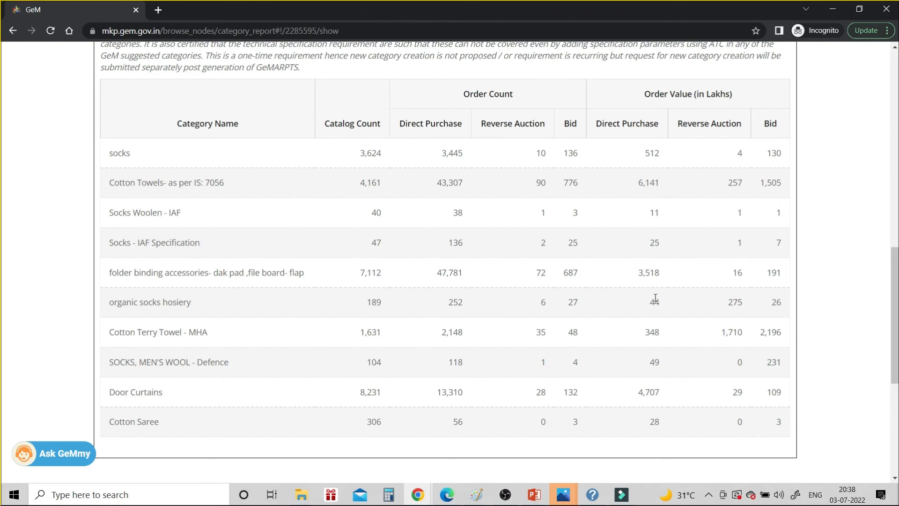
{"action": "scroll", "coordinate": [655, 298], "scroll_direction": "down", "scroll_amount": 3}
{"action": "scroll", "coordinate": [655, 301], "scroll_direction": "up", "scroll_amount": 6}
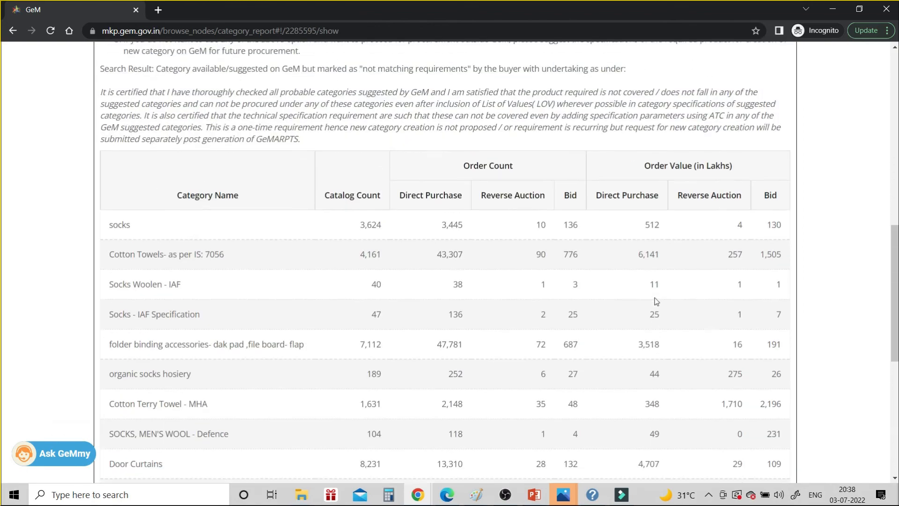
{"action": "scroll", "coordinate": [655, 300], "scroll_direction": "up", "scroll_amount": 1}
{"action": "scroll", "coordinate": [655, 298], "scroll_direction": "up", "scroll_amount": 6}
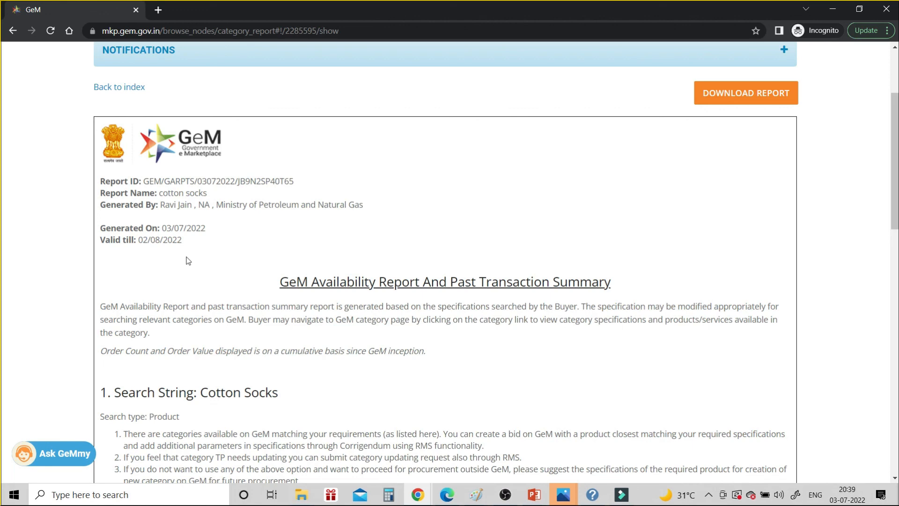
{"action": "scroll", "coordinate": [187, 261], "scroll_direction": "up", "scroll_amount": 3}
Show the saved availability reports table listing the Jun 29 and Jul 3, 2022 cotton socks reports
{"action": "left_click", "coordinate": [390, 83]}
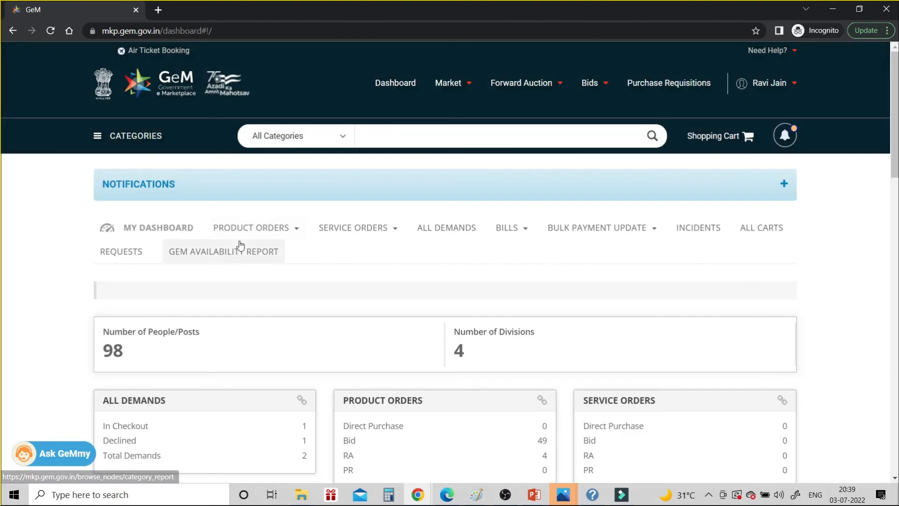
{"action": "left_click", "coordinate": [237, 252]}
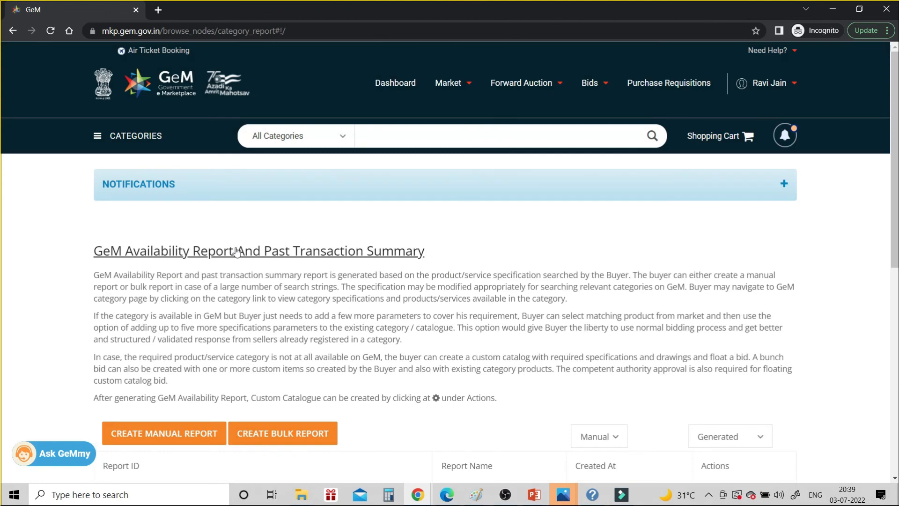
{"action": "scroll", "coordinate": [237, 251], "scroll_direction": "down", "scroll_amount": 3}
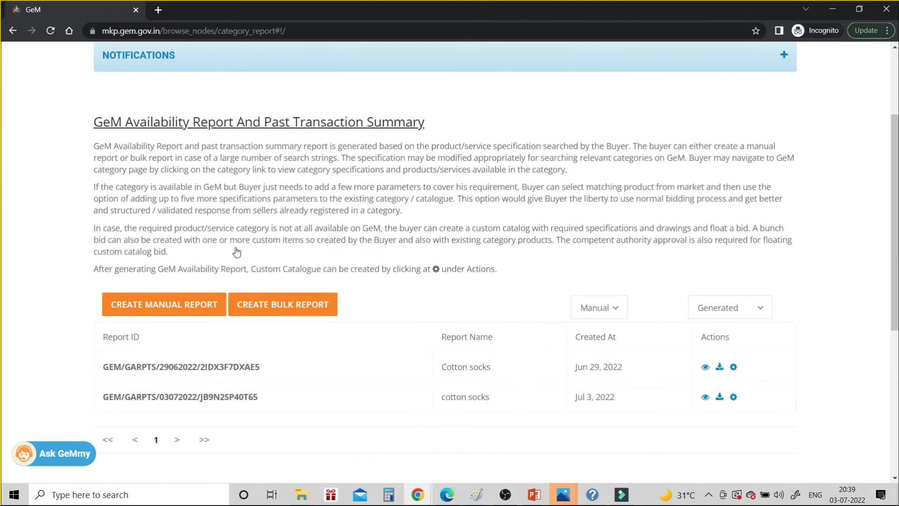